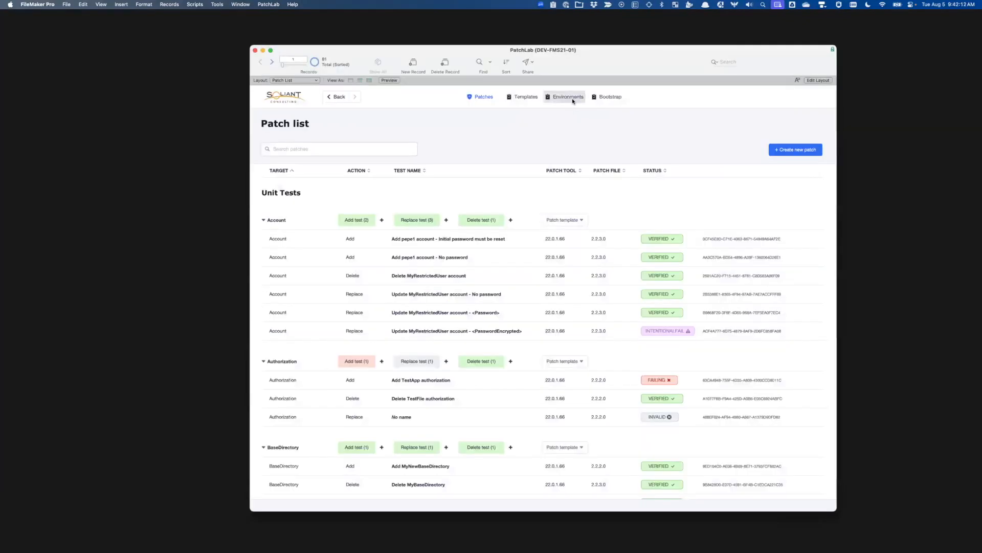
Open the preferred FM v22.0.1.66 testing environment and examine its name, project folder, FMDeveloperTool path and FMUpgradeTool path
{"action": "left_click", "coordinate": [573, 101]}
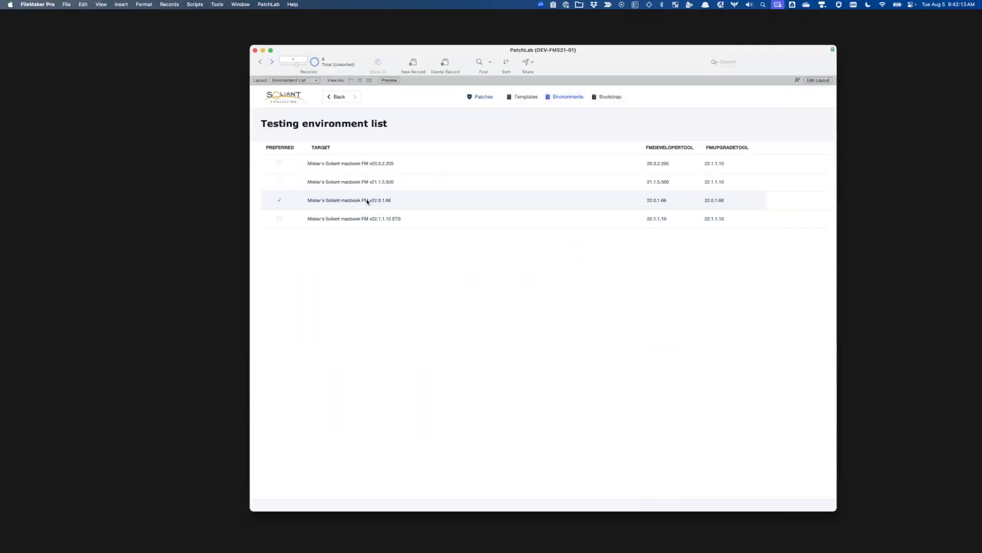
{"action": "left_click", "coordinate": [367, 201]}
{"action": "left_click", "coordinate": [337, 163]}
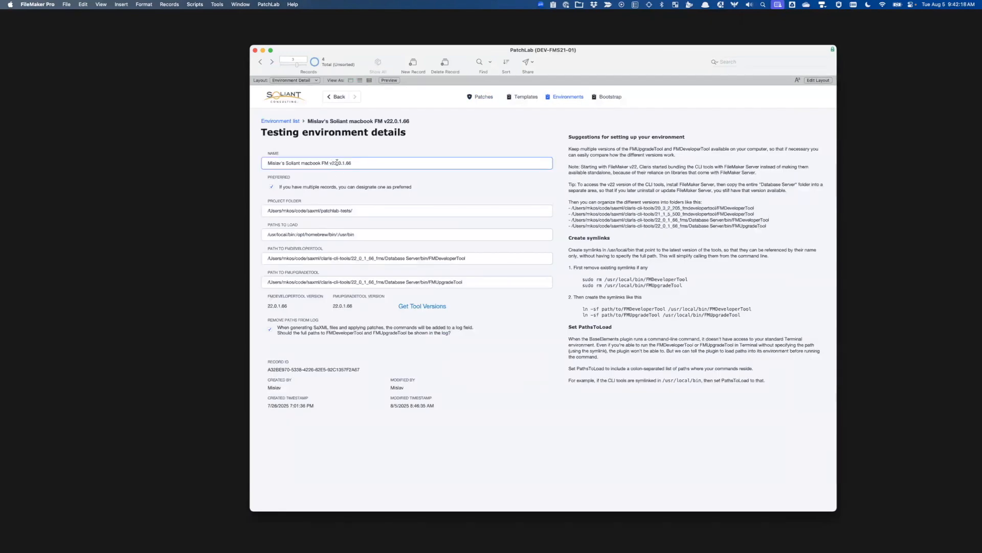
{"action": "double_click", "coordinate": [335, 163]}
{"action": "left_click", "coordinate": [414, 191]}
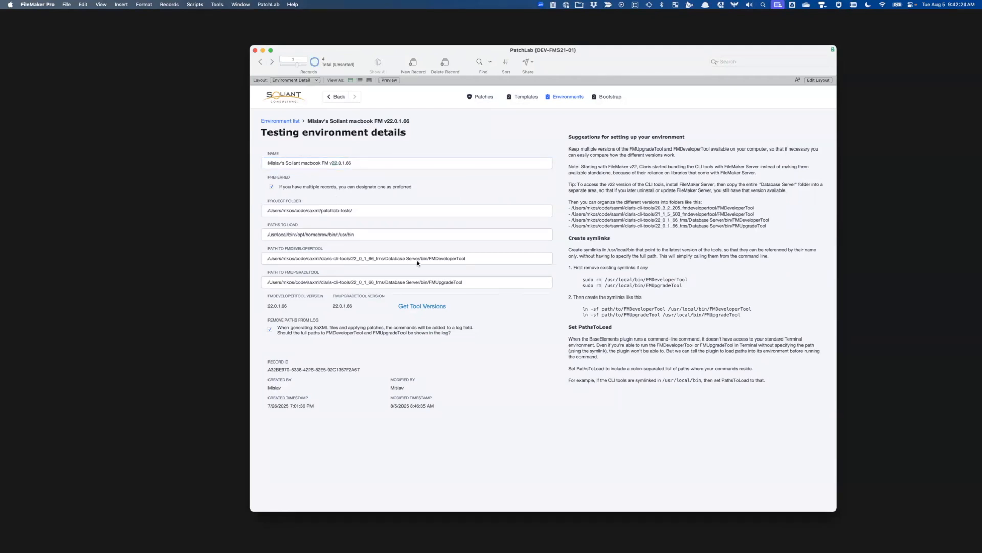
{"action": "left_click", "coordinate": [363, 209]}
{"action": "triple_click", "coordinate": [362, 208]}
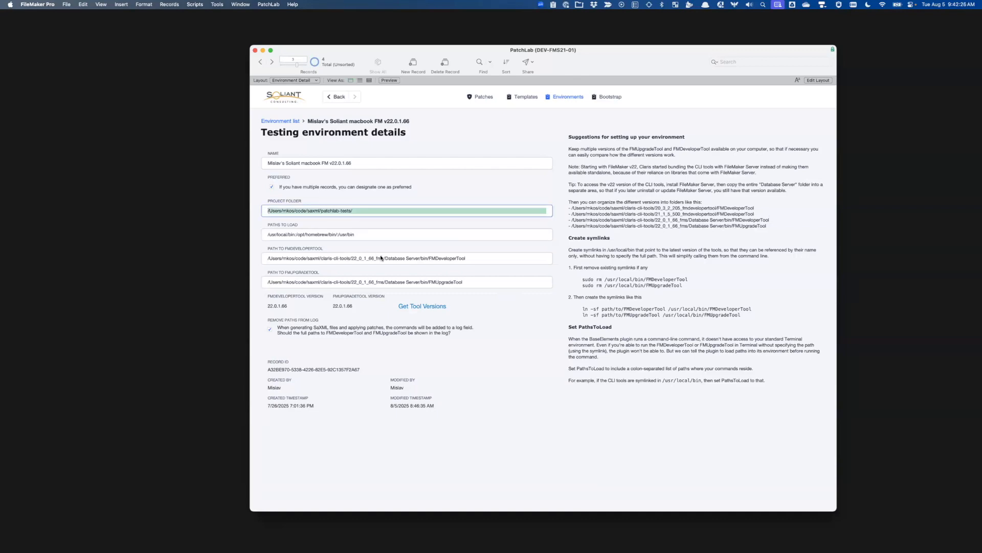
{"action": "triple_click", "coordinate": [429, 258]}
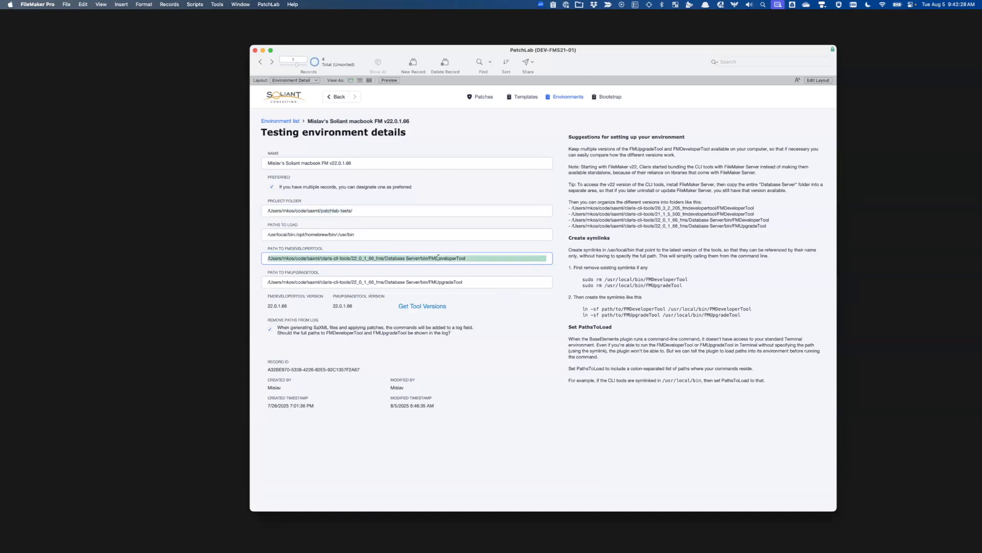
{"action": "double_click", "coordinate": [443, 282]}
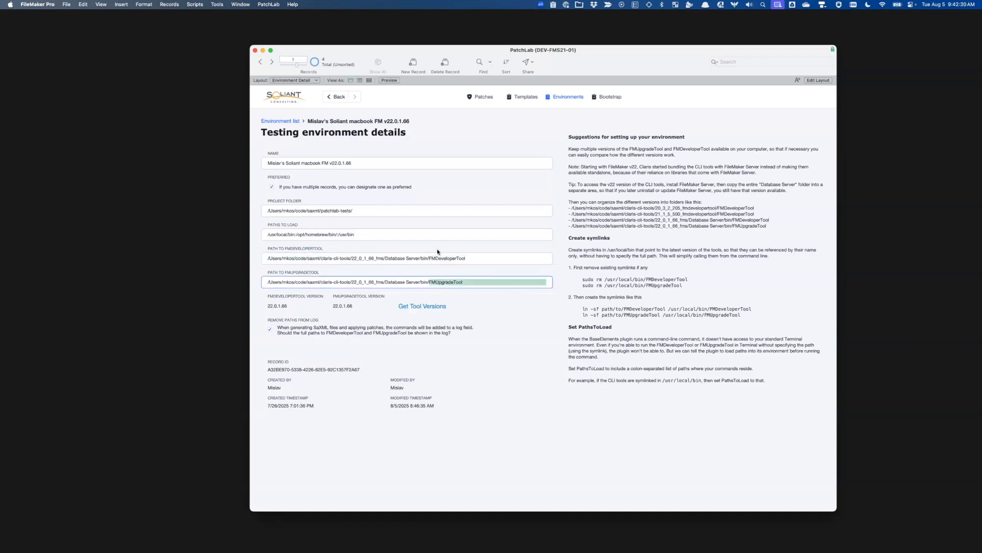
{"action": "left_click", "coordinate": [523, 119]}
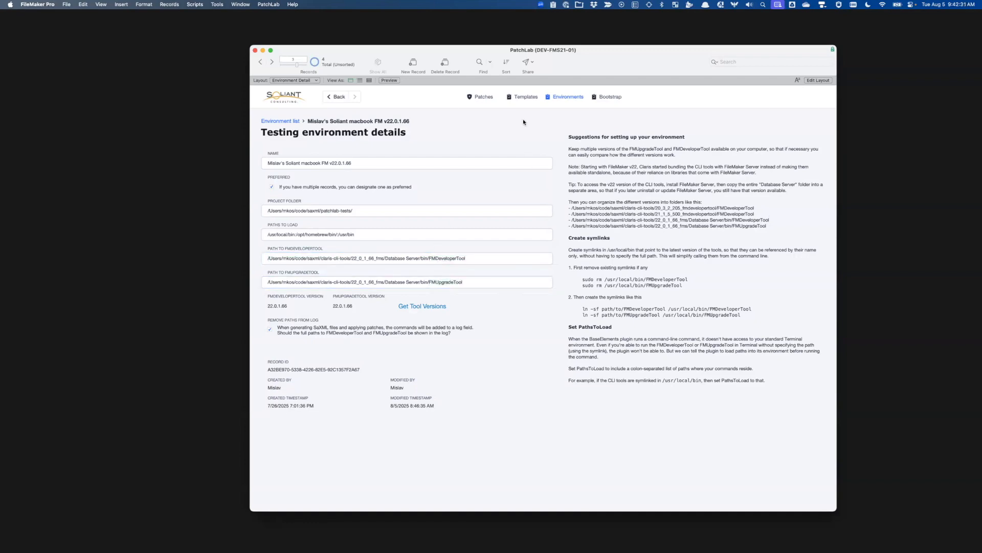
Return to the patch list, collapse its target groups and review the add, replace and delete test statuses
{"action": "left_click", "coordinate": [484, 97]}
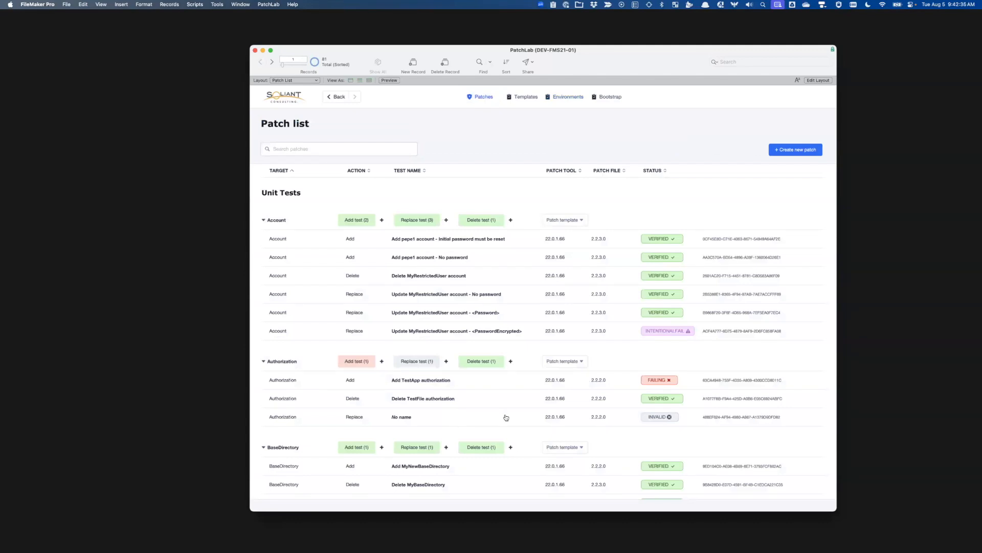
{"action": "left_click", "coordinate": [277, 221]}
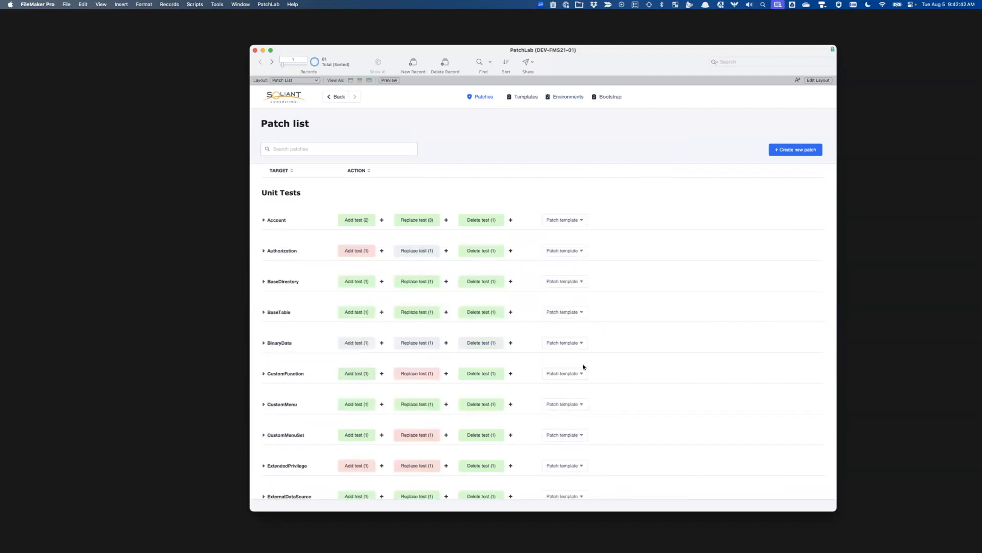
{"action": "scroll", "coordinate": [584, 365], "scroll_direction": "down", "scroll_amount": 5}
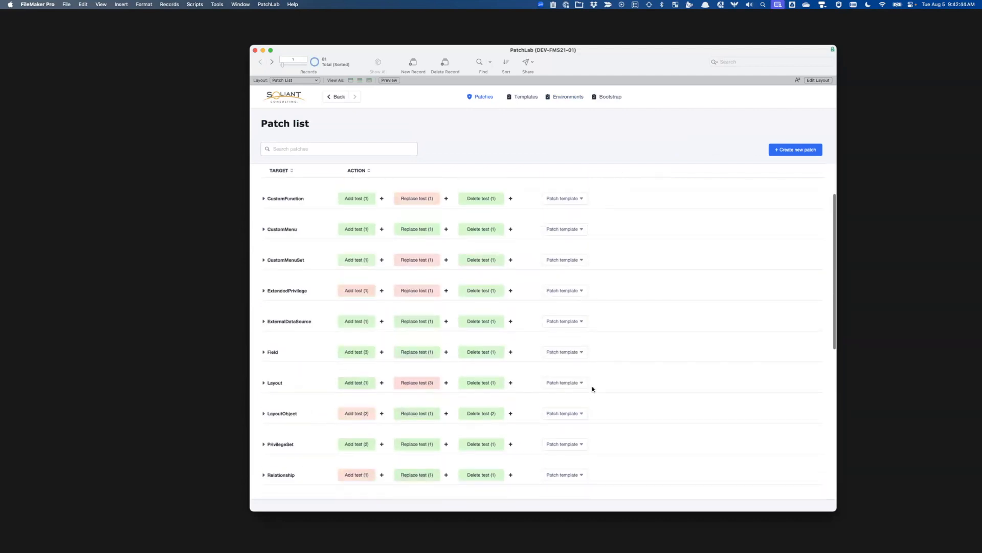
{"action": "scroll", "coordinate": [422, 208], "scroll_direction": "up", "scroll_amount": 5}
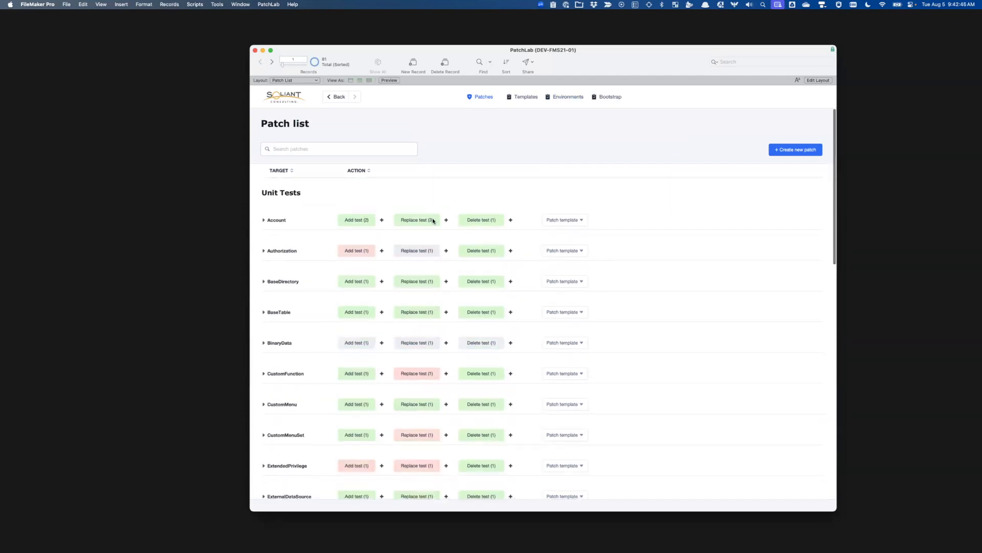
{"action": "mouse_move", "coordinate": [360, 251]}
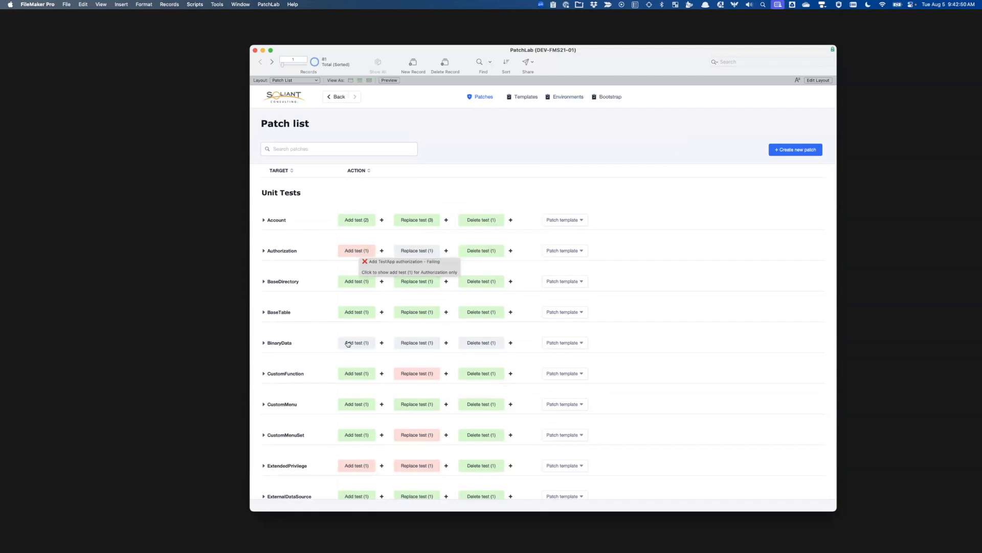
{"action": "scroll", "coordinate": [347, 343], "scroll_direction": "down", "scroll_amount": 7}
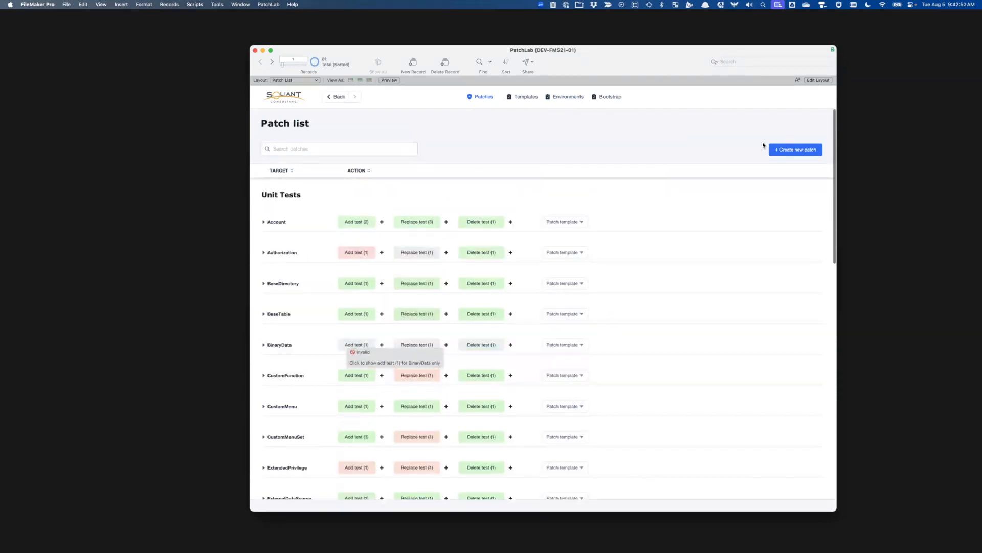
{"action": "scroll", "coordinate": [790, 150], "scroll_direction": "up", "scroll_amount": 7}
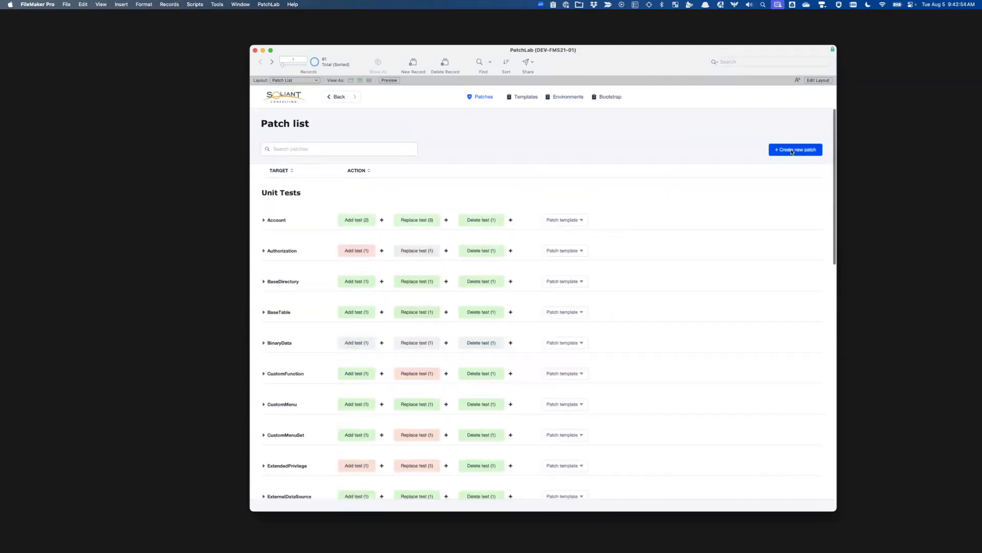
Create a new patch for the FM v22.0.1.66 environment with the target Field and the action Add
{"action": "left_click", "coordinate": [792, 152]}
{"action": "left_click", "coordinate": [372, 165]}
{"action": "left_click", "coordinate": [378, 165]}
{"action": "left_click", "coordinate": [378, 187]}
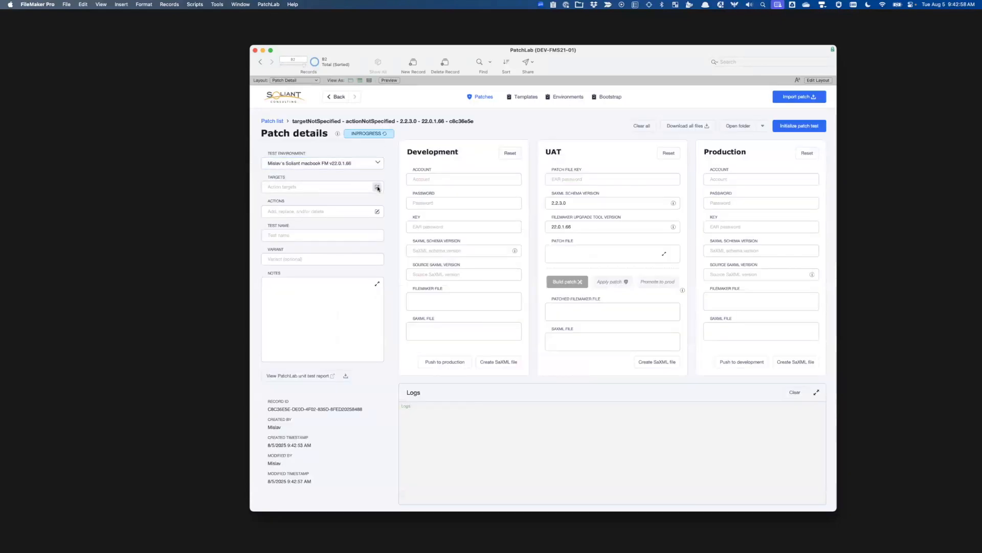
{"action": "left_click", "coordinate": [359, 224]}
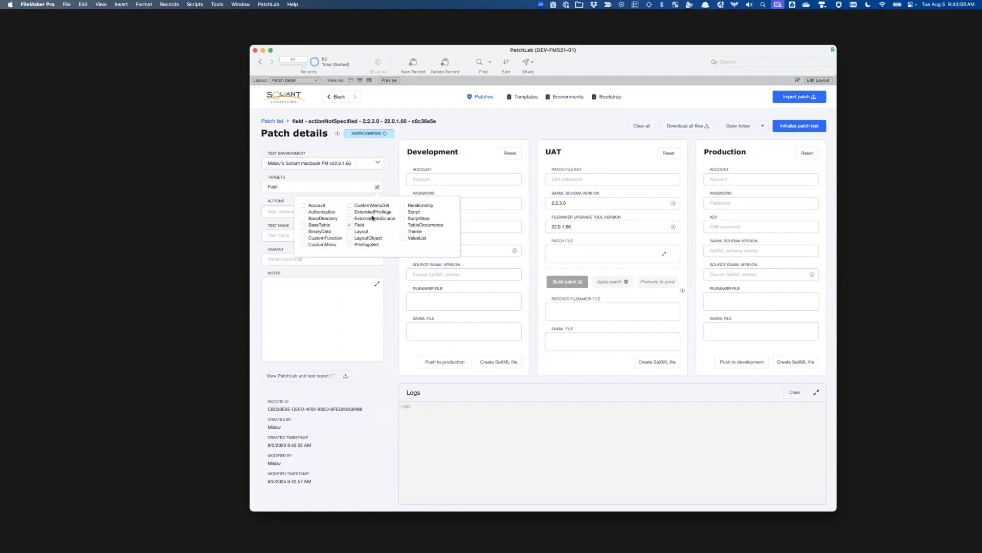
{"action": "left_click", "coordinate": [378, 211]}
{"action": "left_click", "coordinate": [339, 230]}
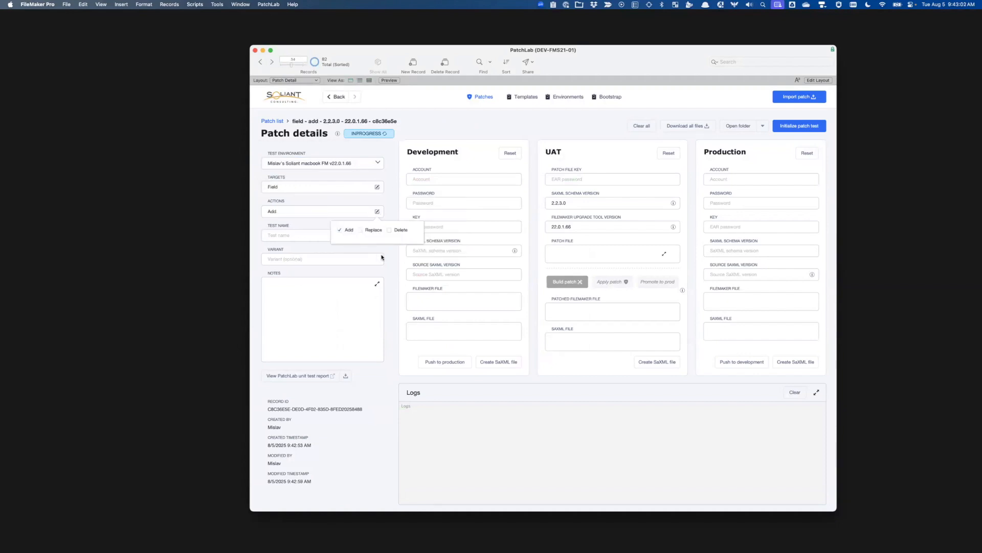
Name the test "Add text field" and set its variant to "w auto-enter data"
{"action": "left_click", "coordinate": [364, 237]}
{"action": "left_click", "coordinate": [364, 236]}
{"action": "type", "text": "Add text field"}
{"action": "left_click", "coordinate": [358, 258]}
{"action": "type", "text": "w auto-enter data"}
{"action": "left_click", "coordinate": [387, 273]}
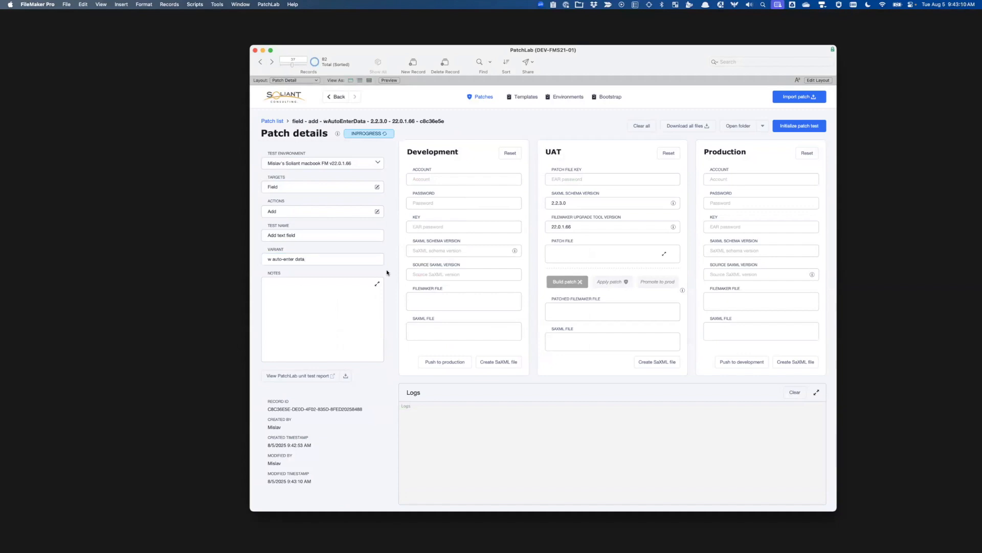
Initialize the patch test and view the XML of the generated UAT patch file
{"action": "left_click", "coordinate": [801, 130]}
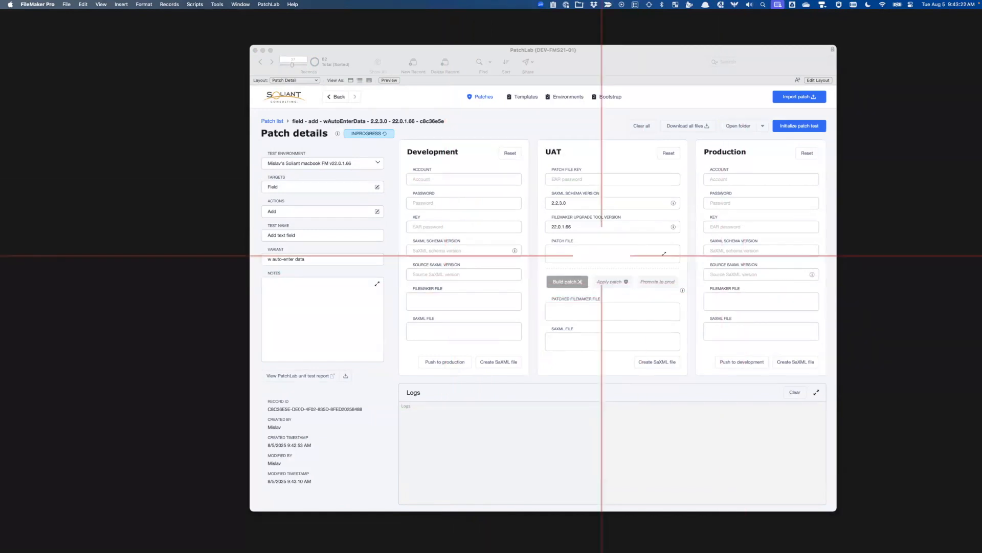
{"action": "key", "text": "Escape"}
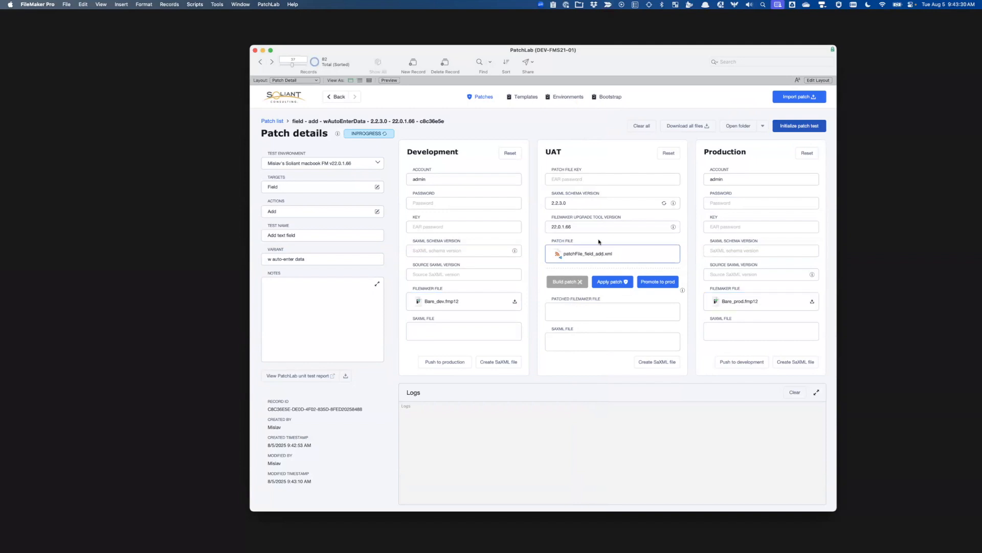
{"action": "left_click", "coordinate": [663, 256]}
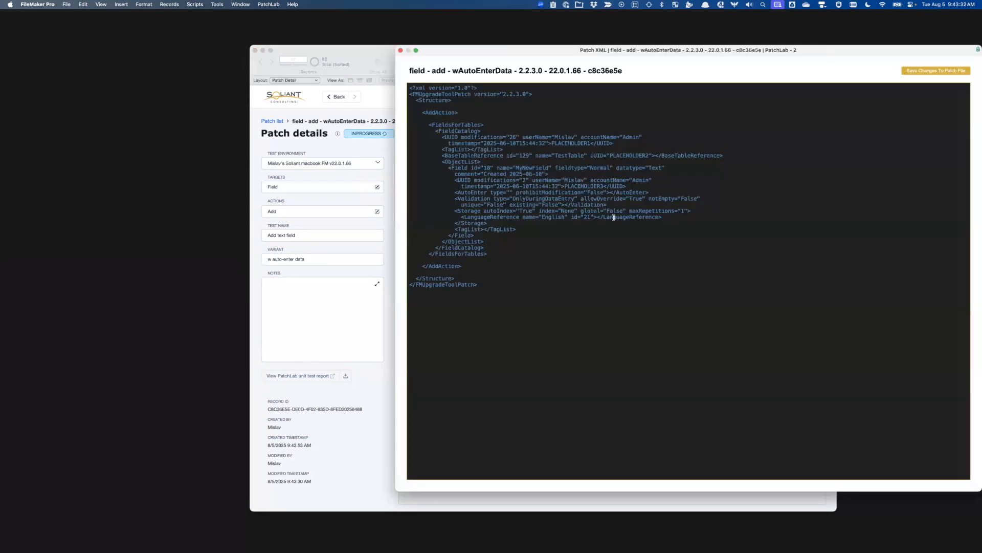
{"action": "key", "text": "super+a"}
{"action": "key", "text": "super+w"}
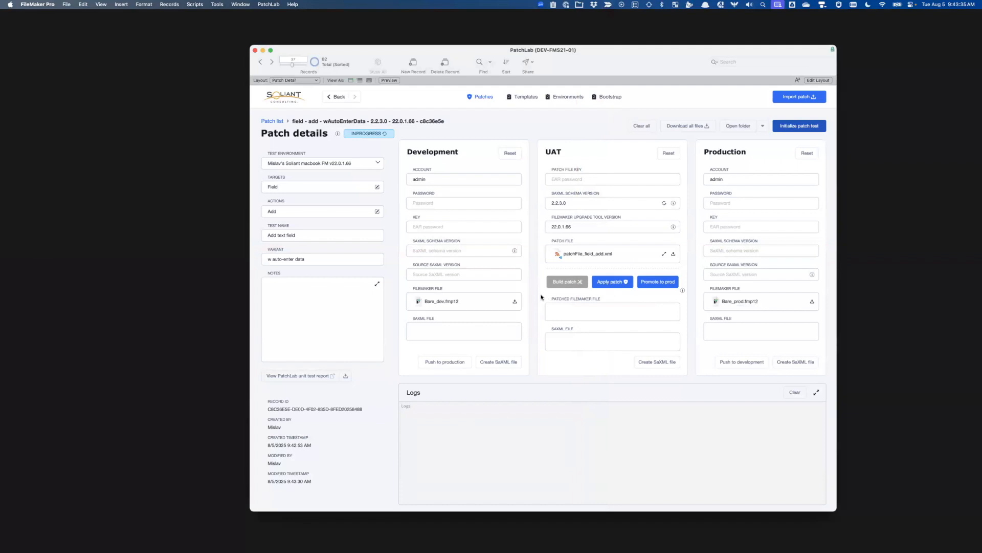
Open the patch test's folder in Finder and open Bare_dev.fmp12 from it
{"action": "left_click_drag", "start_coordinate": [631, 56], "coordinate": [515, 54]}
{"action": "left_click", "coordinate": [571, 123]}
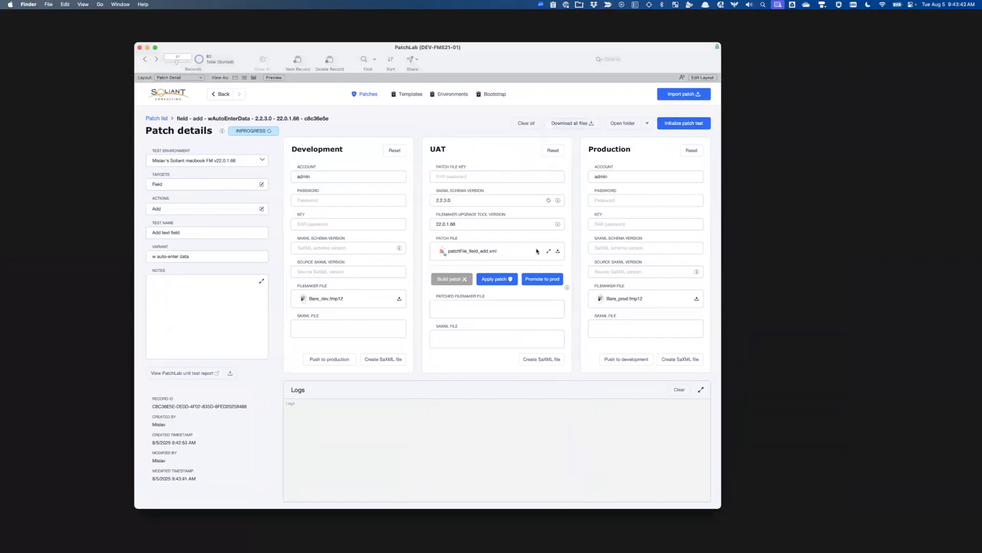
{"action": "left_click_drag", "start_coordinate": [562, 115], "coordinate": [862, 166]}
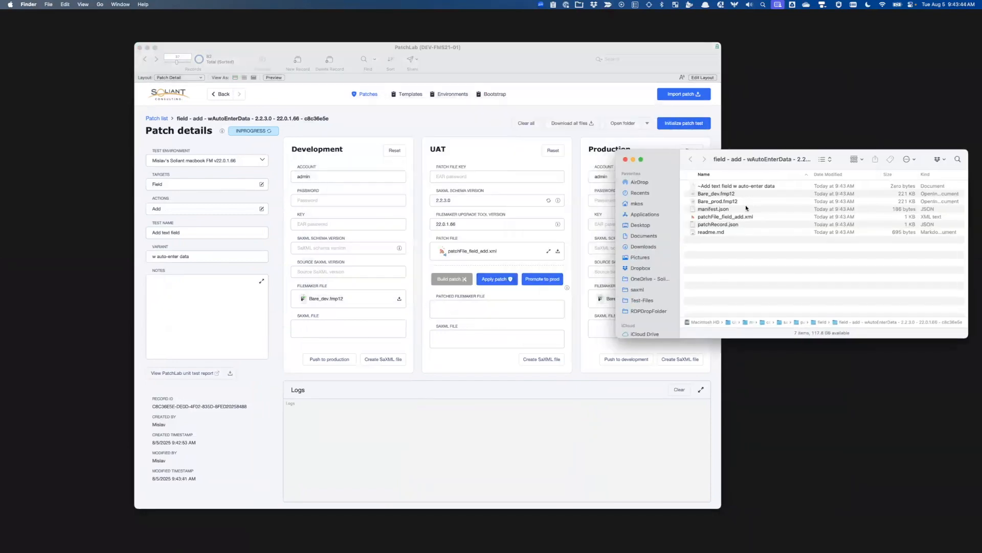
{"action": "double_click", "coordinate": [728, 194]}
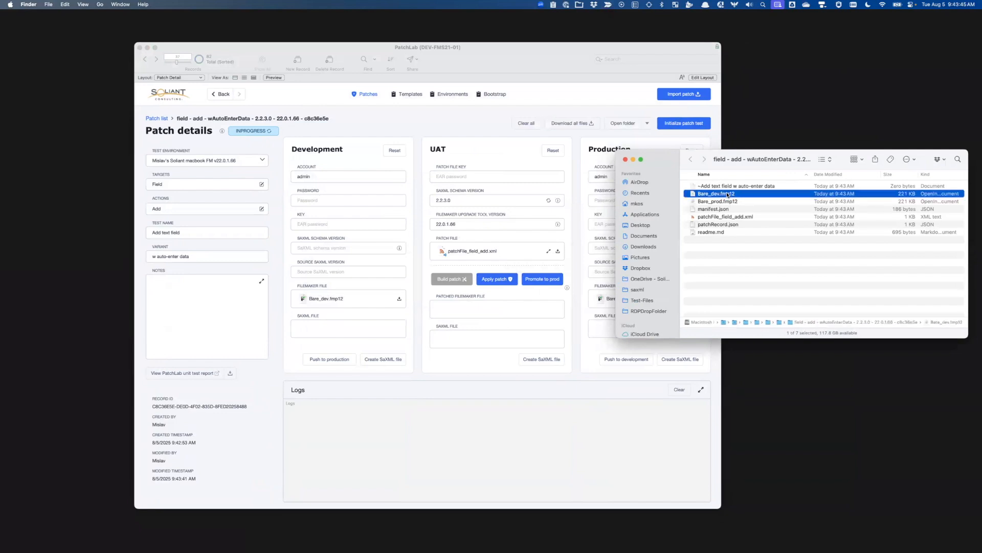
{"action": "left_click", "coordinate": [756, 245]}
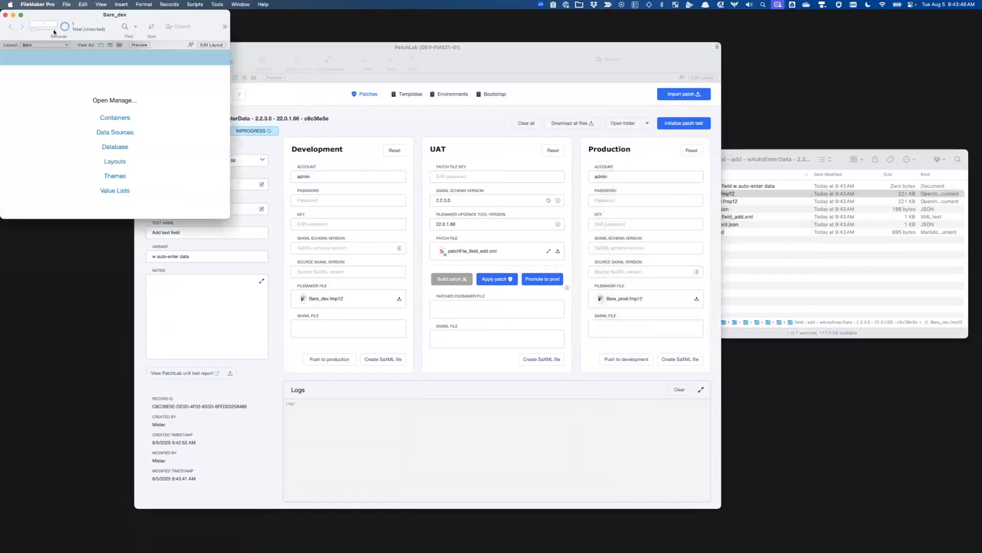
{"action": "left_click_drag", "start_coordinate": [106, 19], "coordinate": [275, 91]}
Add a text field named Demo to the Bare table of the Bare_dev database
{"action": "key", "text": "shift+super+d"}
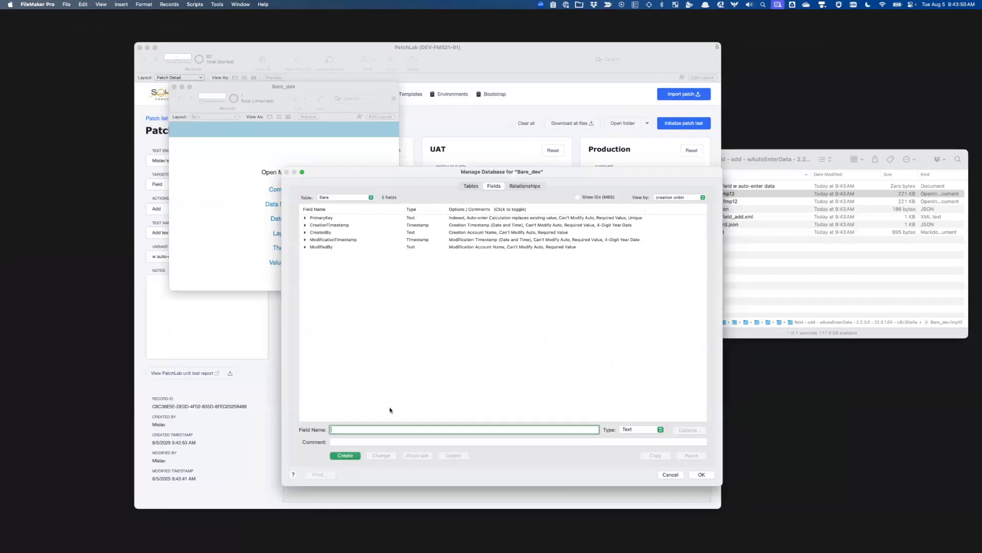
{"action": "type", "text": "Demo"}
{"action": "key", "text": "Return"}
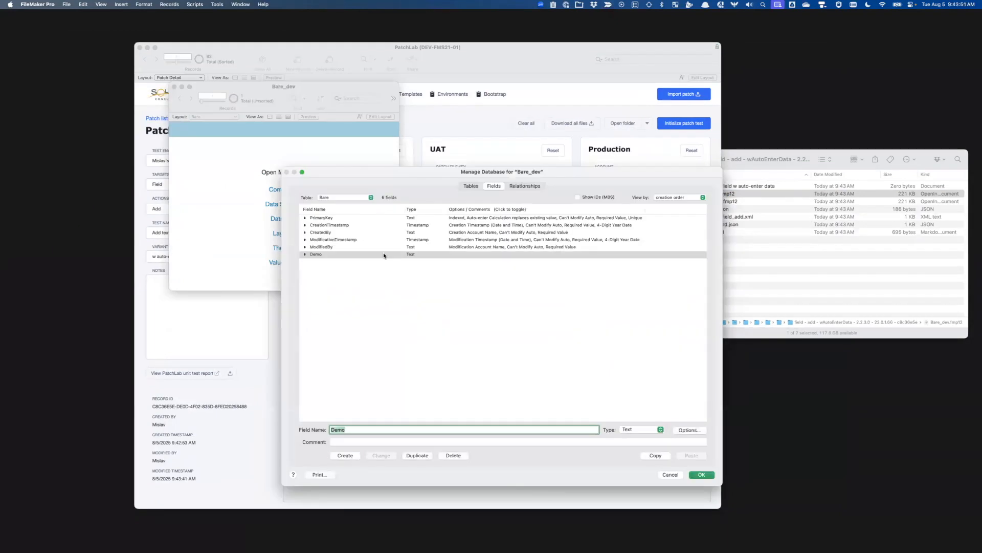
Set the Demo field to auto-enter the data "hello world" and save the database changes
{"action": "double_click", "coordinate": [384, 254]}
{"action": "left_click", "coordinate": [459, 330]}
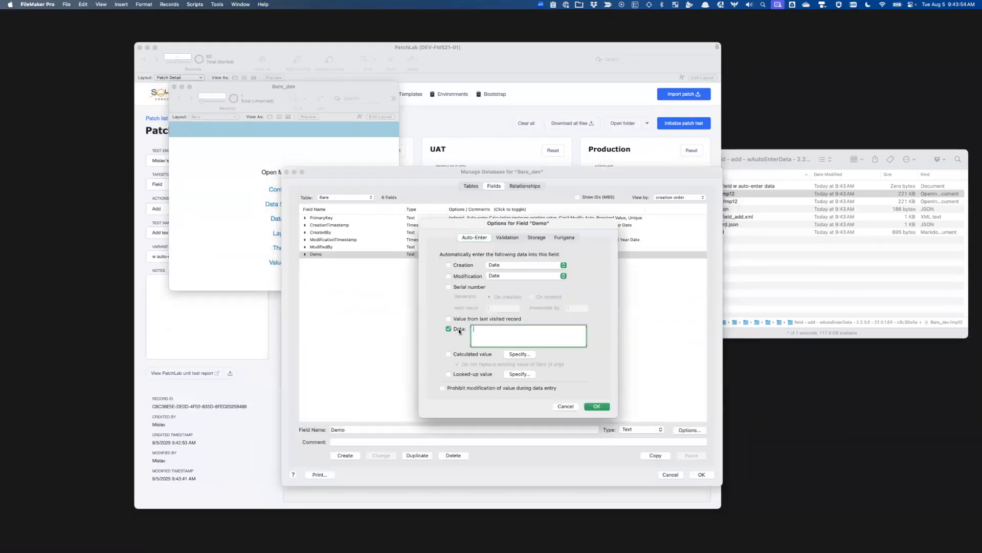
{"action": "type", "text": "hello world"}
{"action": "left_click", "coordinate": [596, 406]}
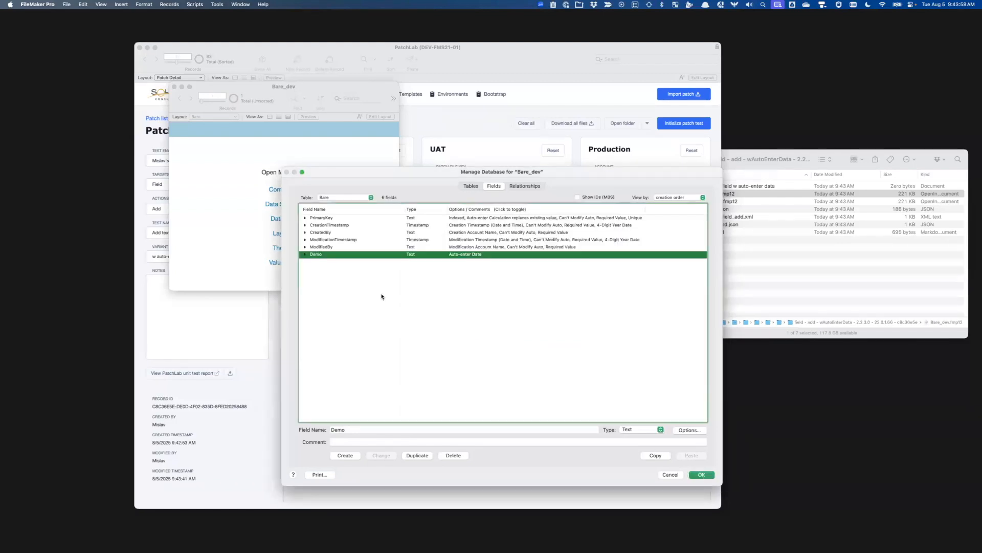
{"action": "key", "text": "Return"}
Try to load the modified Bare_dev.fmp12 into the UAT patch file container
{"action": "left_click", "coordinate": [744, 262]}
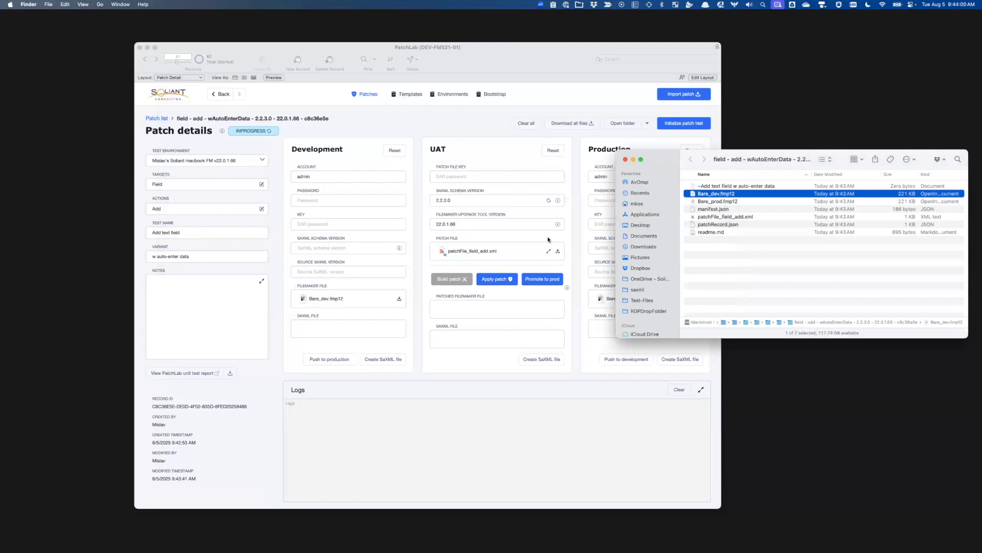
{"action": "left_click_drag", "start_coordinate": [518, 246], "coordinate": [451, 260]}
{"action": "left_click", "coordinate": [490, 250]}
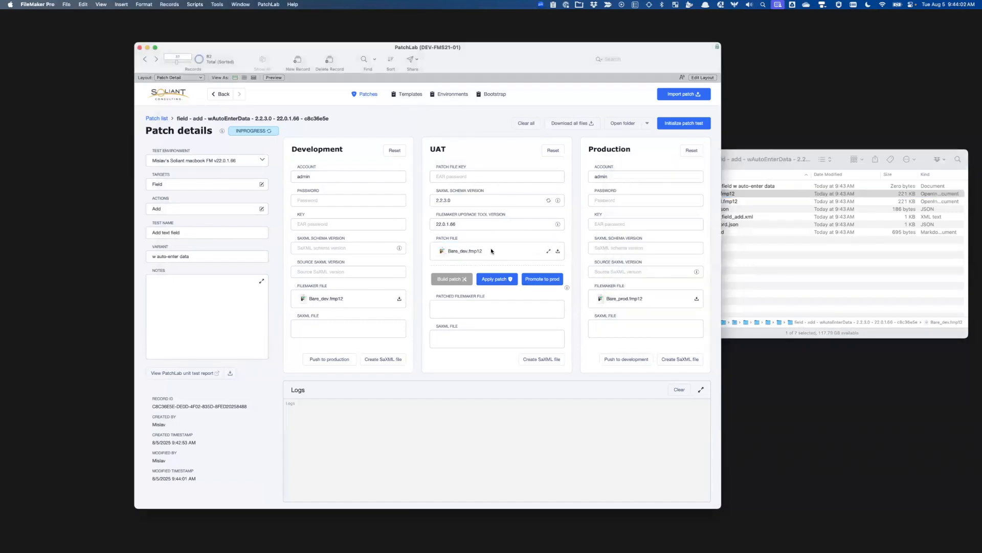
{"action": "left_click", "coordinate": [170, 4]}
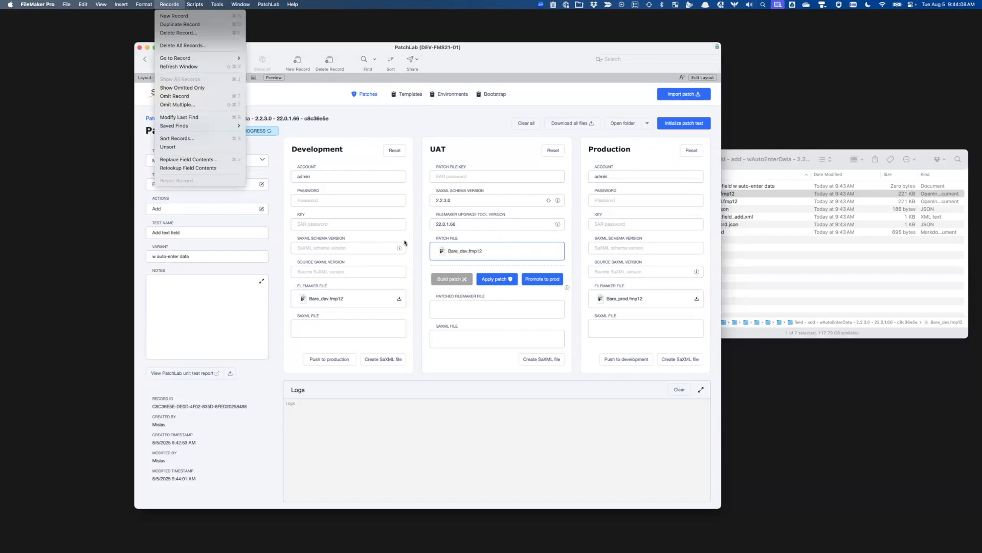
Load the modified Bare_dev.fmp12 as the Development FileMaker file and patchFile_field_add.xml as the UAT patch file
{"action": "left_click", "coordinate": [578, 265]}
{"action": "left_click_drag", "start_coordinate": [717, 194], "coordinate": [346, 301]}
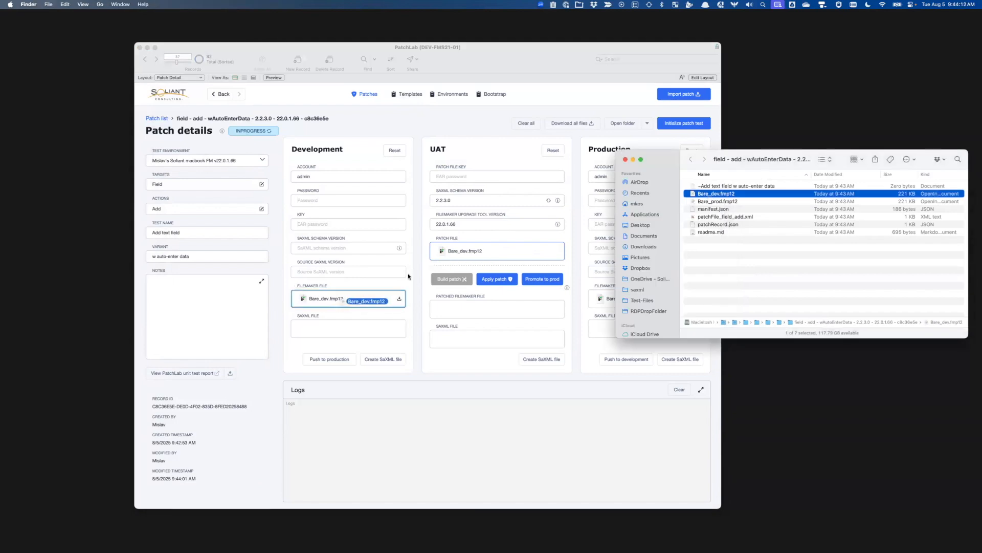
{"action": "left_click", "coordinate": [753, 216]}
{"action": "left_click_drag", "start_coordinate": [727, 216], "coordinate": [512, 253]}
{"action": "left_click", "coordinate": [418, 275]}
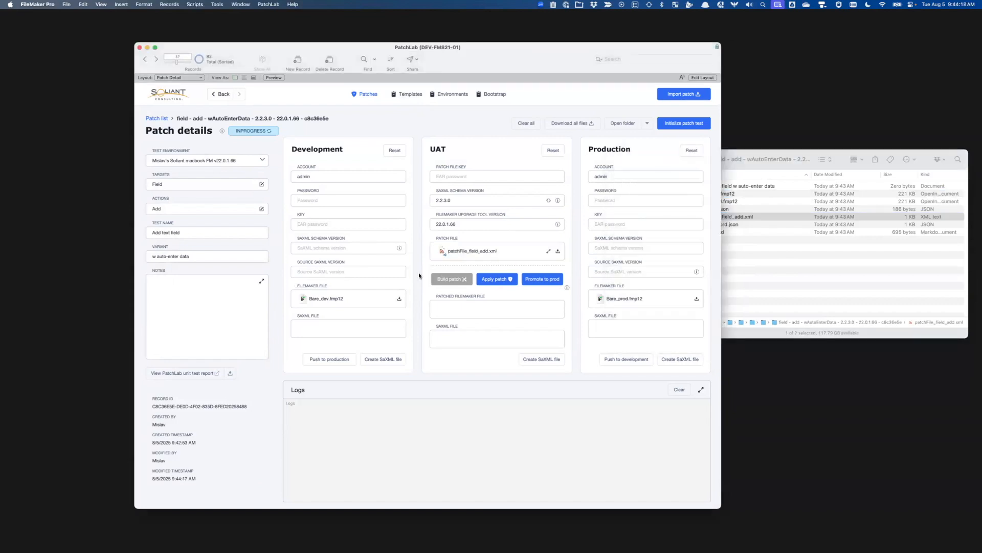
Create the SaXML file for the Development Bare_dev.fmp12 and highlight the saveAsXML command in the log
{"action": "left_click", "coordinate": [333, 298]}
{"action": "left_click", "coordinate": [375, 359]}
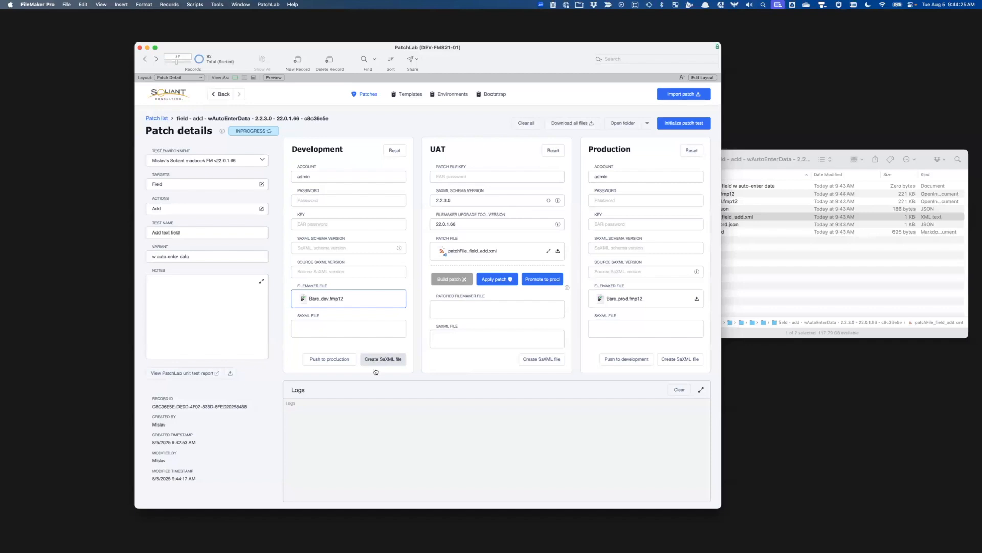
{"action": "left_click", "coordinate": [368, 423]}
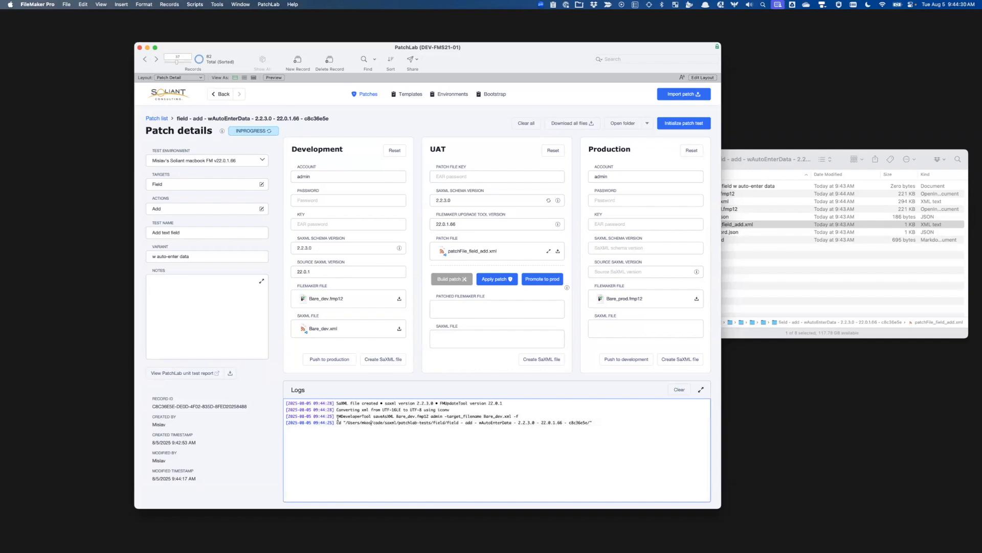
{"action": "left_click_drag", "start_coordinate": [337, 416], "coordinate": [528, 417]}
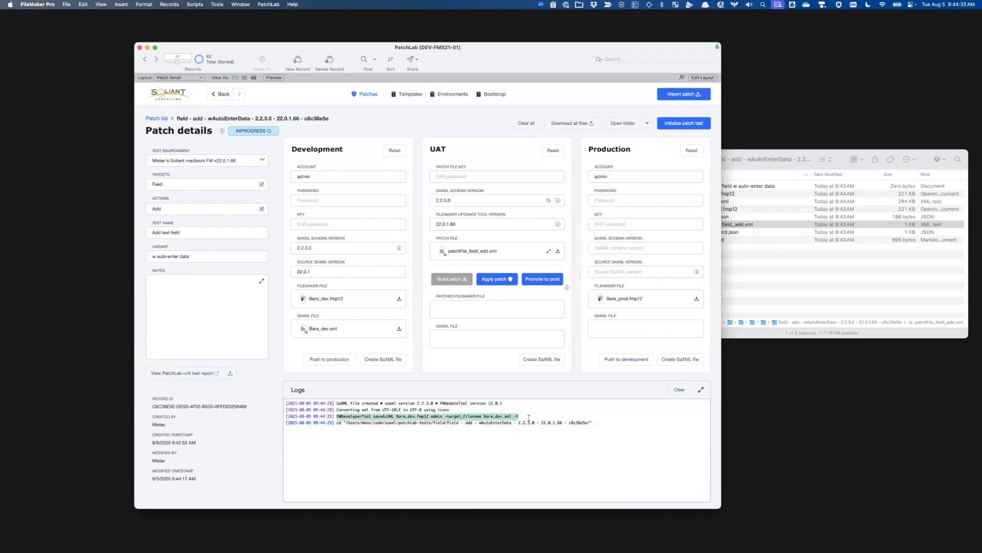
{"action": "left_click", "coordinate": [420, 390]}
{"action": "left_click", "coordinate": [344, 327]}
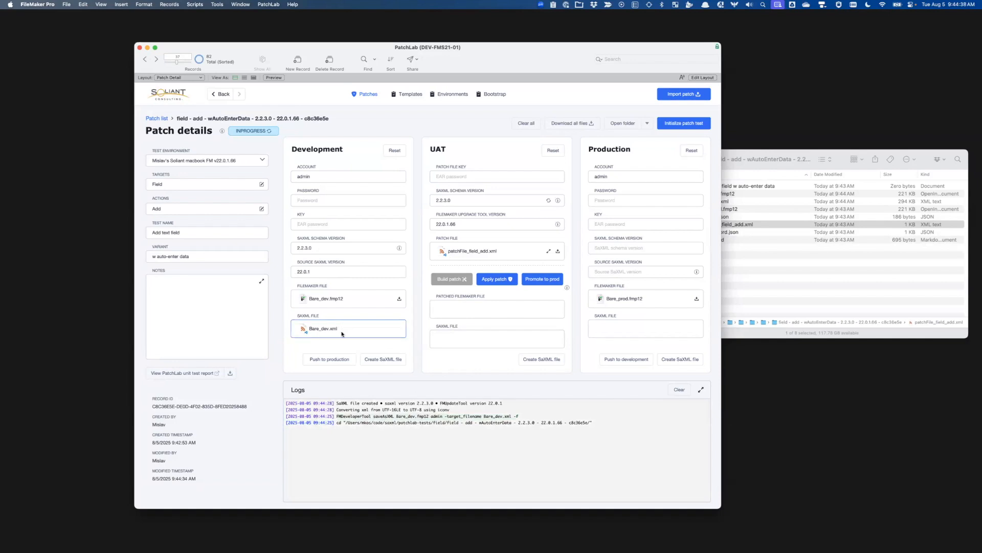
Open Bare_dev.xml and patchFile_field_add.xml from the patch folder in VS Code and arrange them side by side
{"action": "left_click", "coordinate": [501, 236]}
{"action": "left_click", "coordinate": [739, 225]}
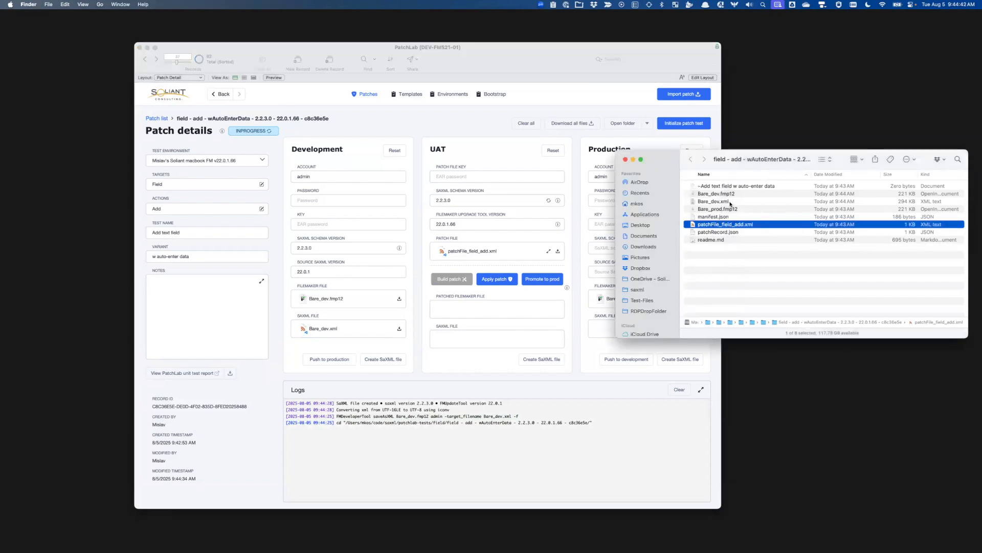
{"action": "left_click", "coordinate": [729, 201], "text": "super"}
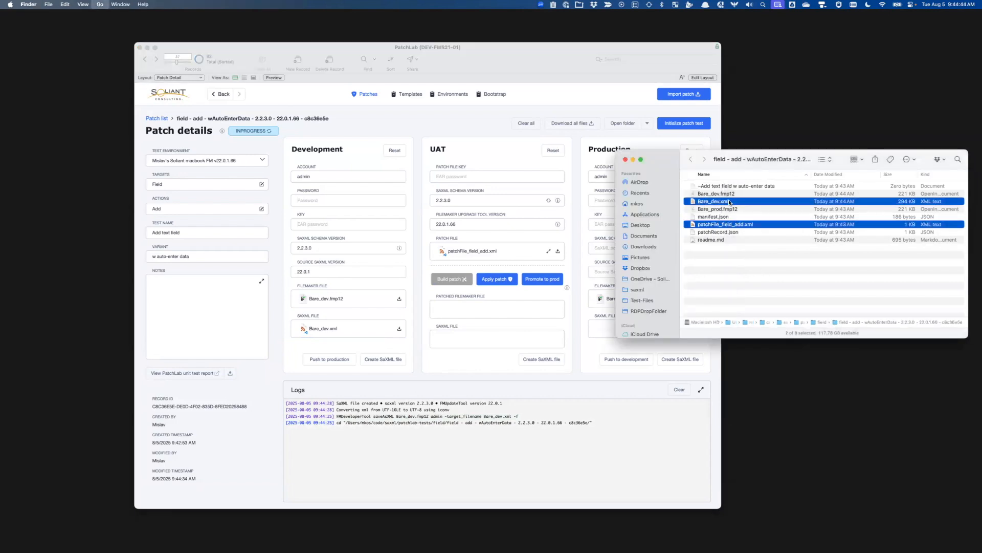
{"action": "double_click", "coordinate": [729, 201]}
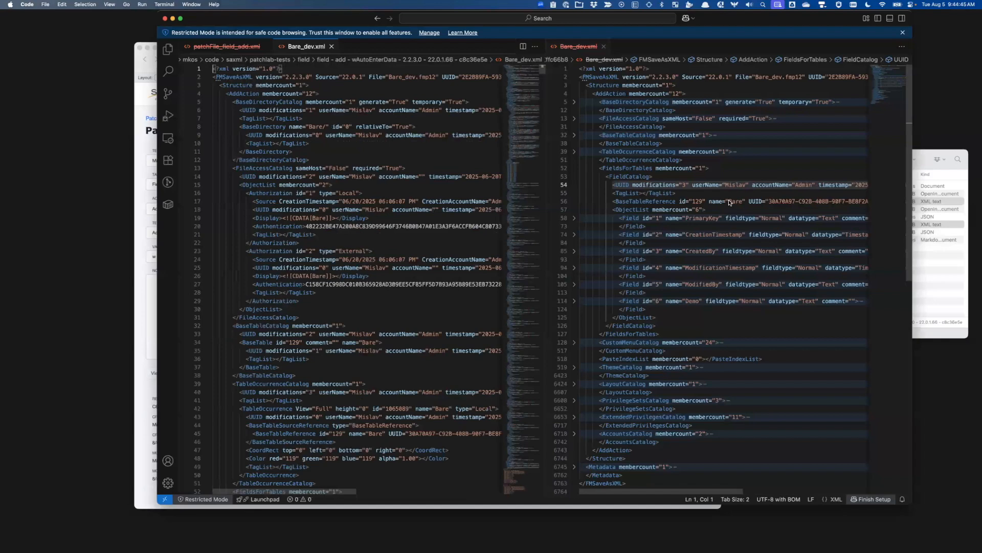
{"action": "left_click_drag", "start_coordinate": [300, 47], "coordinate": [690, 69]}
{"action": "left_click", "coordinate": [602, 94]}
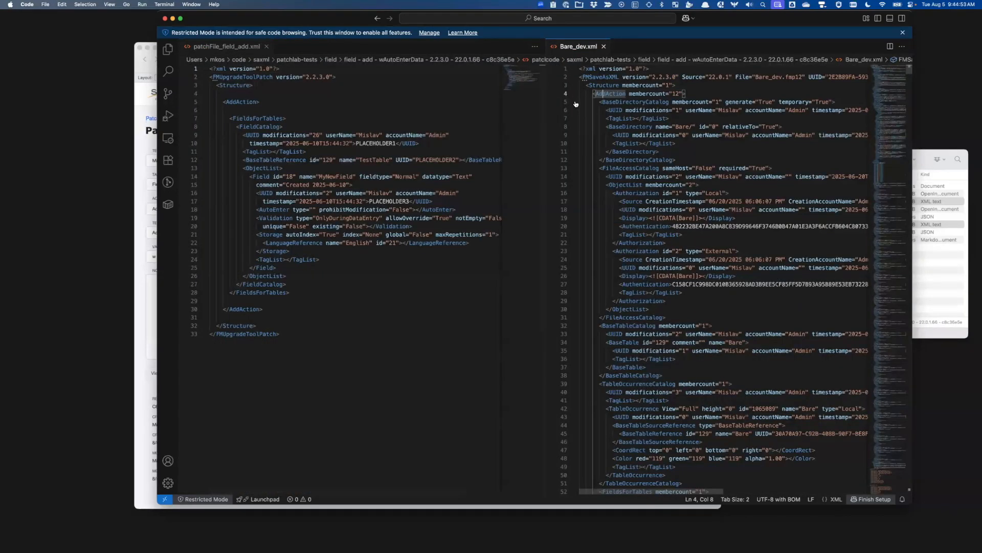
Fold the AddAction contents of Bare_dev.xml to catalog level and locate the FieldsForTables element
{"action": "key", "text": "super+k"}
{"action": "key", "text": "super+minus"}
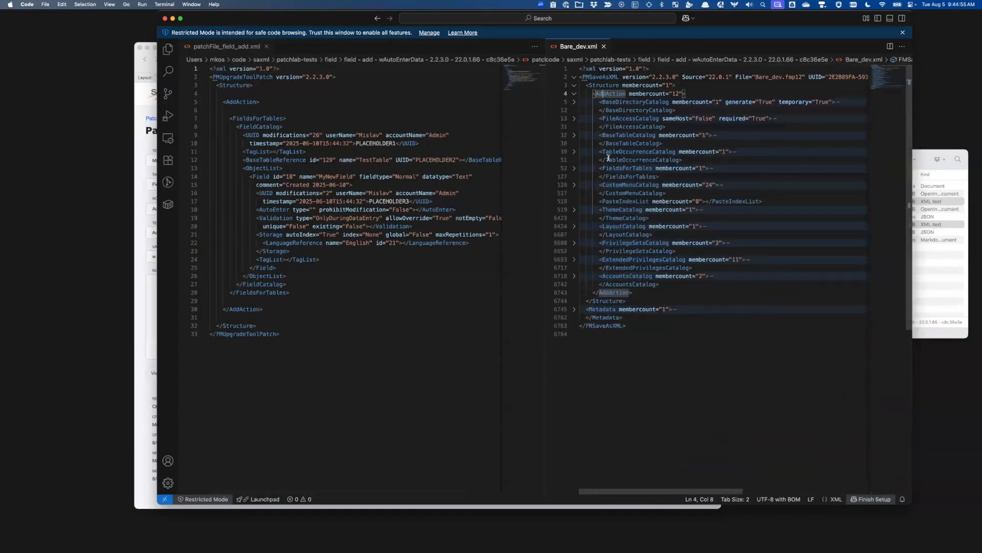
{"action": "left_click", "coordinate": [630, 268]}
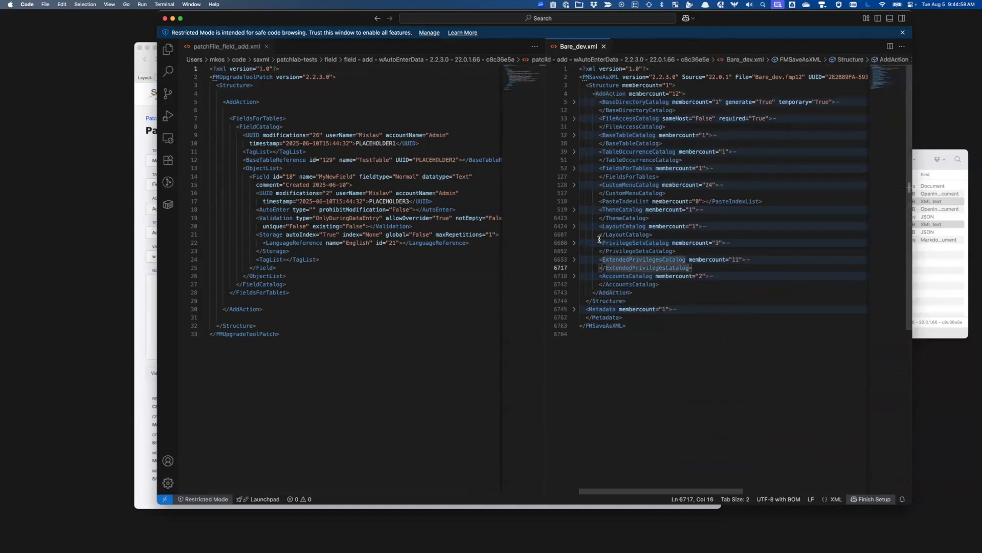
{"action": "double_click", "coordinate": [612, 168]}
{"action": "left_click", "coordinate": [942, 533]}
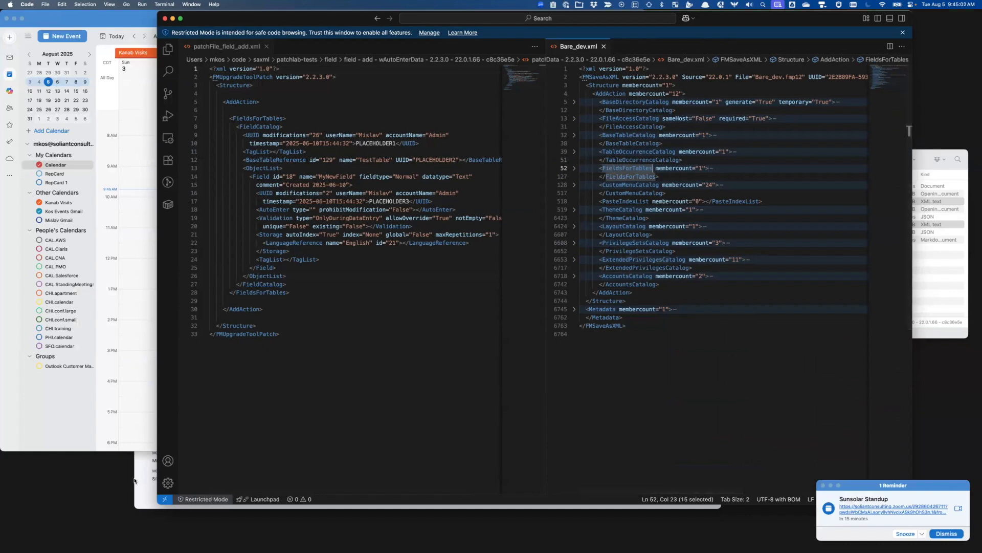
{"action": "left_click", "coordinate": [97, 406]}
{"action": "key", "text": "super+h"}
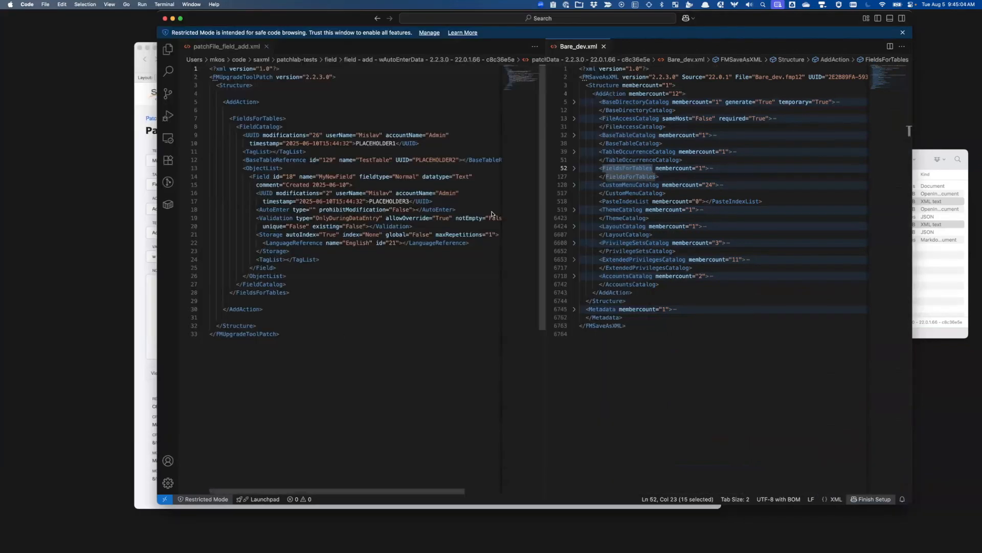
Expand FieldsForTables down to its field list in Bare_dev.xml and copy the entire Demo Field element
{"action": "left_click", "coordinate": [573, 168]}
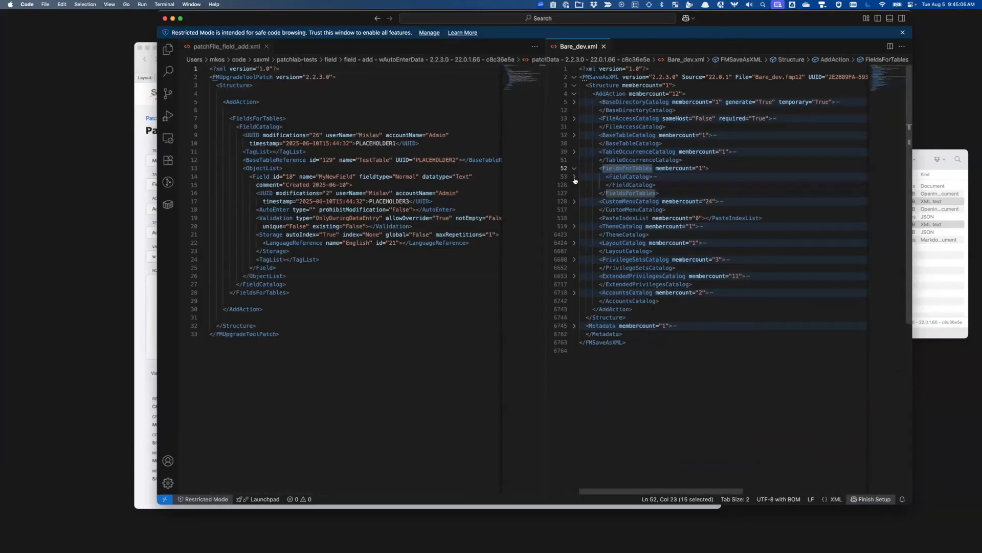
{"action": "left_click", "coordinate": [574, 210]}
{"action": "left_click", "coordinate": [575, 209]}
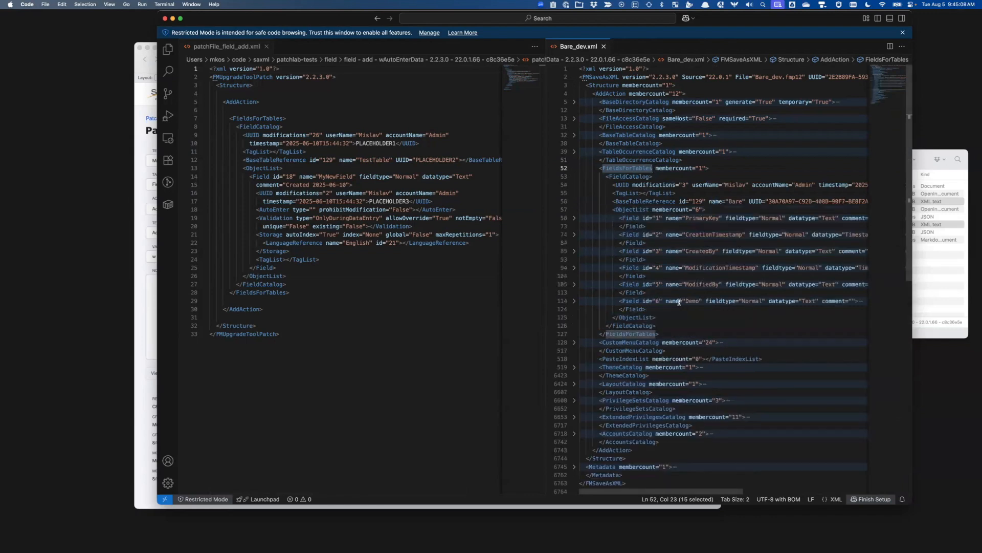
{"action": "double_click", "coordinate": [695, 300]}
{"action": "left_click", "coordinate": [664, 309]}
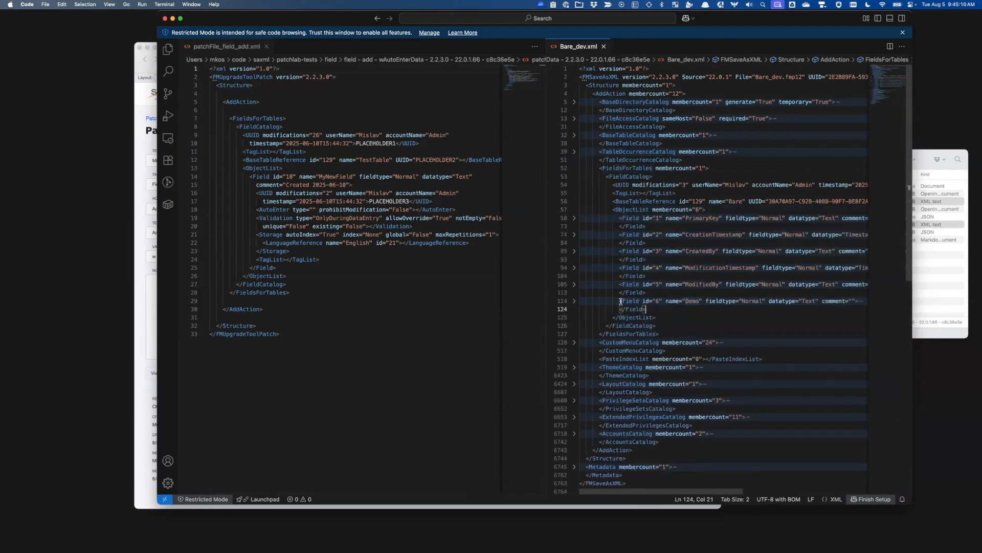
{"action": "left_click", "coordinate": [618, 302], "text": "shift"}
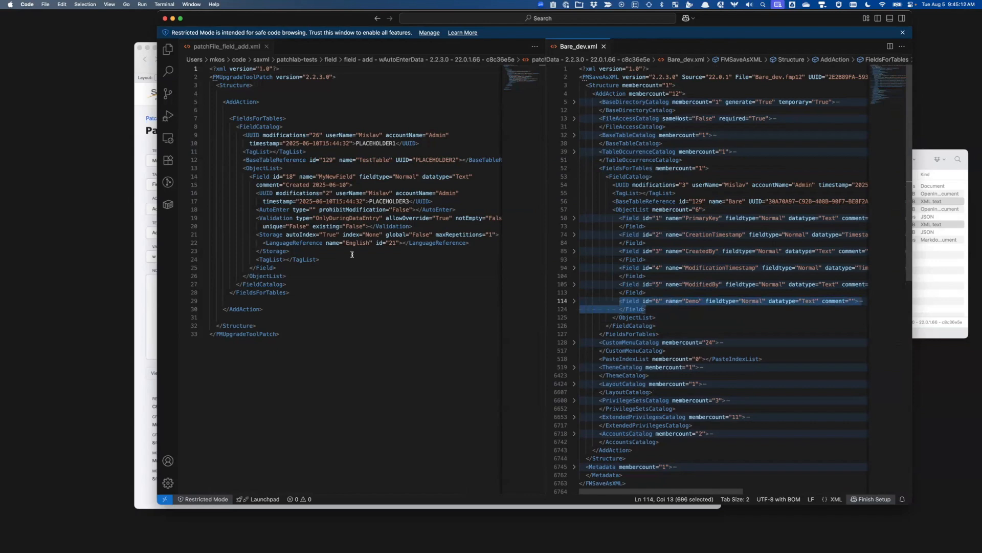
Replace the MyNewField Field element in patchFile_field_add.xml with the copied Demo Field element
{"action": "left_click", "coordinate": [281, 268]}
{"action": "key", "text": "End"}
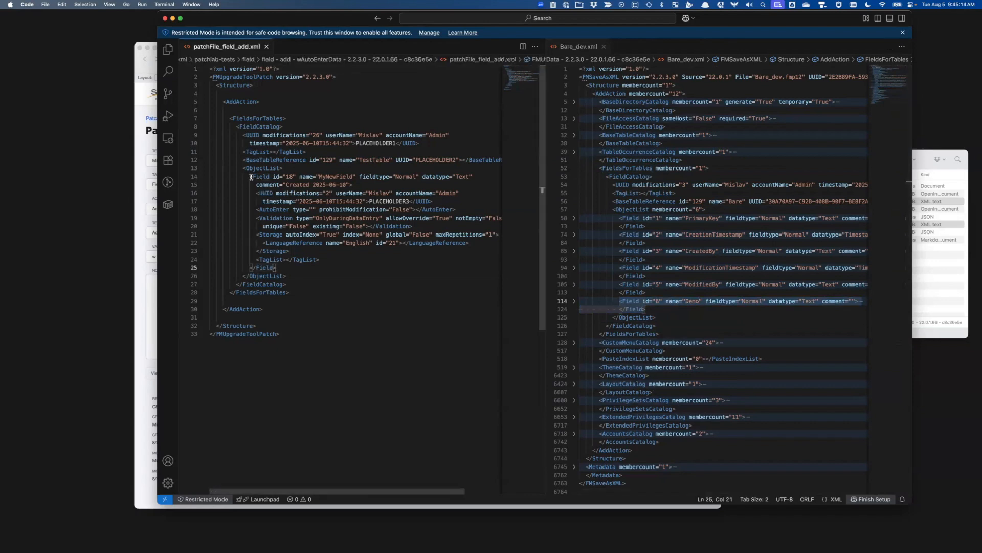
{"action": "left_click", "coordinate": [251, 177], "text": "shift"}
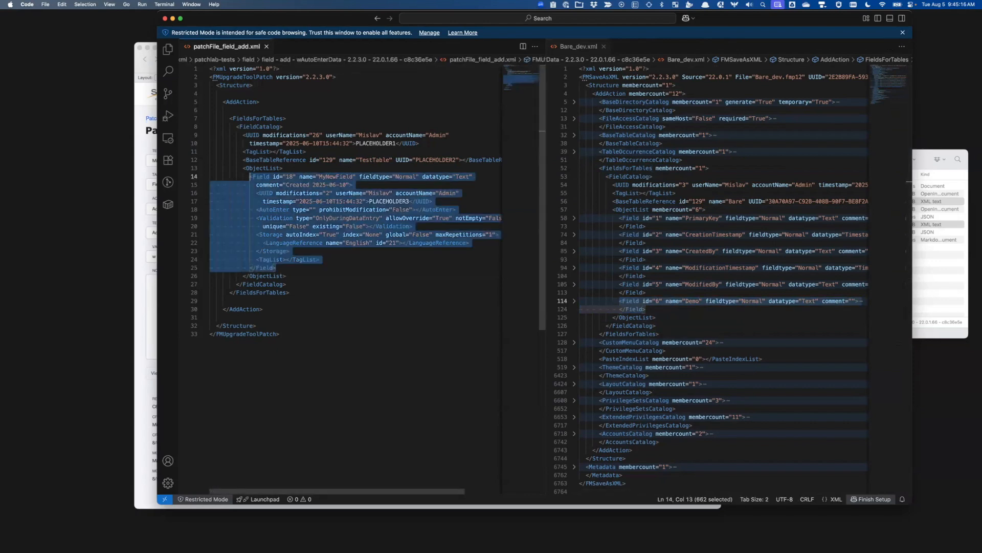
{"action": "key", "text": "super+v"}
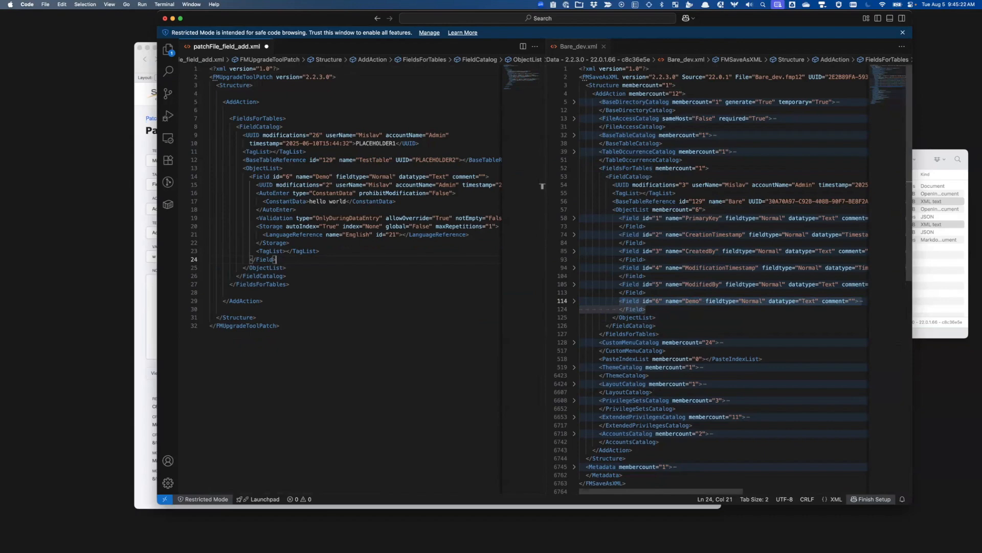
Replace the patch file's TestTable BaseTableReference with the Bare table's reference from Bare_dev.xml and save the patch file
{"action": "left_click", "coordinate": [613, 201]}
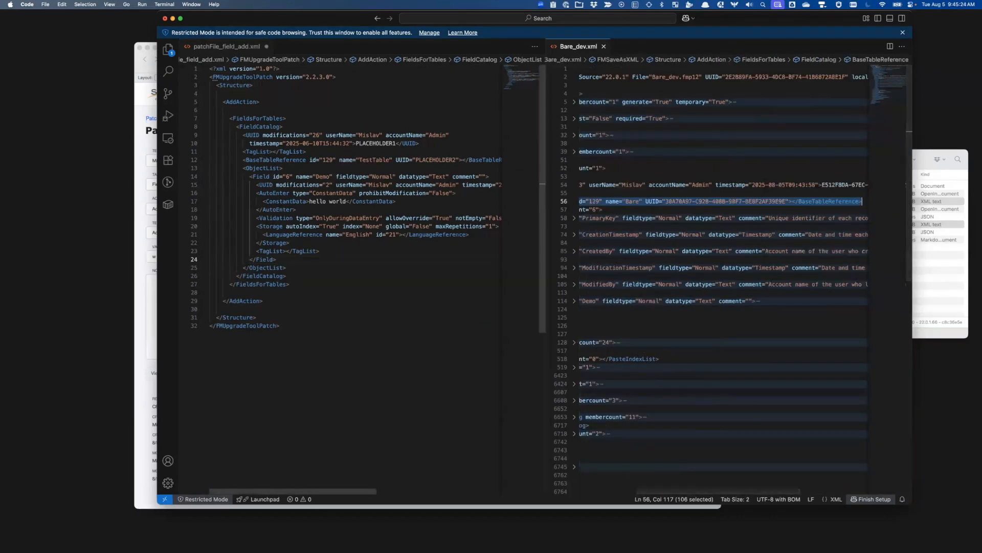
{"action": "key", "text": "Left"}
{"action": "left_click", "coordinate": [243, 159]}
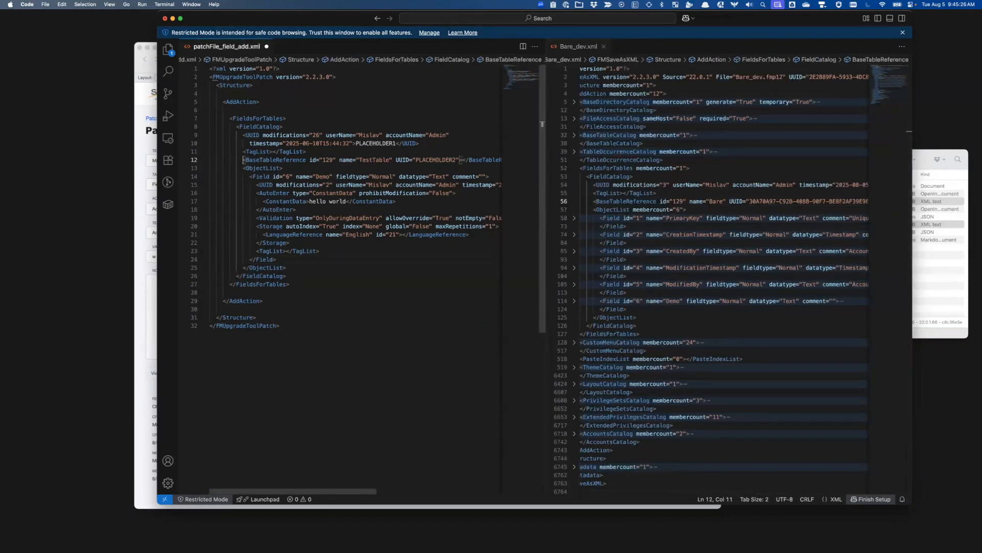
{"action": "key", "text": "shift+super+Right"}
{"action": "type", "text": "<BaseTableReference id=\"129\" name=\"Bare\" UUID=\"30A70A97-C92B-408B-90F7-BE8F2AF39E9E\"></BaseTableReference>"}
{"action": "key", "text": "Home"}
{"action": "key", "text": "super+s"}
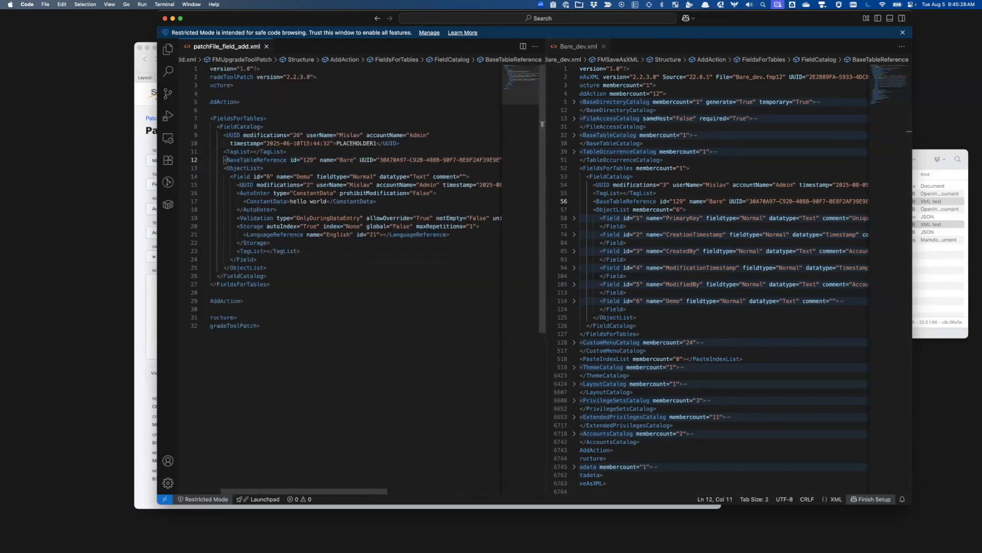
Copy the UUID element directly under FieldCatalog in Bare_dev.xml
{"action": "key", "text": "super+2"}
{"action": "key", "text": "Up"}
{"action": "key", "text": "Up"}
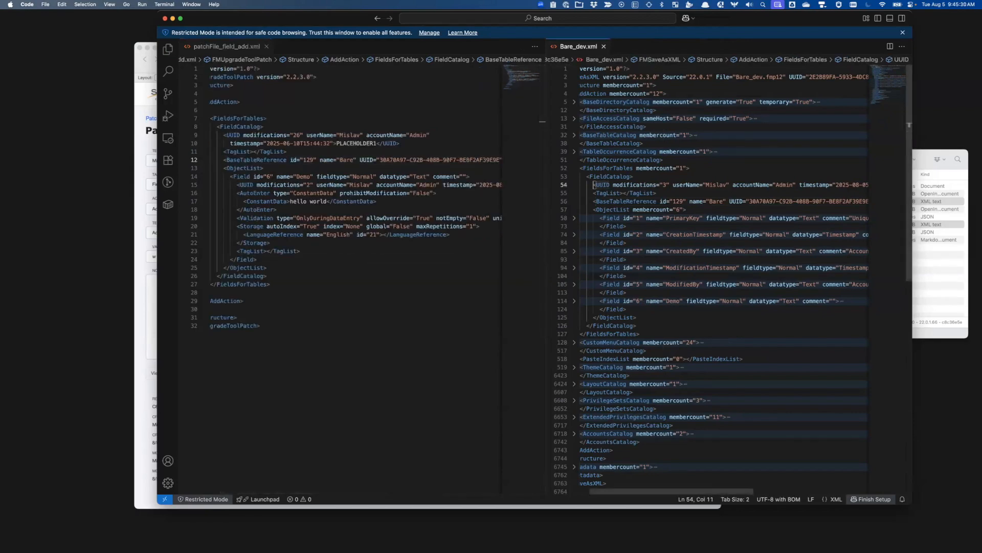
{"action": "key", "text": "shift+super+Right"}
{"action": "key", "text": "super+c"}
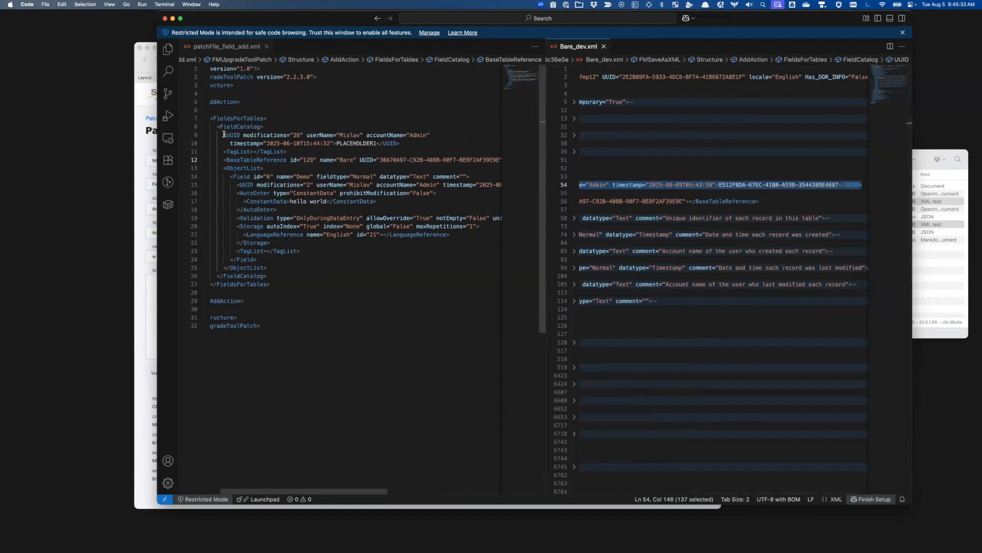
Replace the PLACEHOLDER1 UUID element in patchFile_field_add.xml with the copied FieldCatalog UUID, save the file and quit the editor
{"action": "key", "text": "super+1"}
{"action": "key", "text": "Up"}
{"action": "key", "text": "Up"}
{"action": "key", "text": "Up"}
{"action": "key", "text": "shift+Down"}
{"action": "key", "text": "shift+End"}
{"action": "key", "text": "super+v"}
{"action": "scroll", "coordinate": [364, 160], "scroll_direction": "left", "scroll_amount": 5}
{"action": "double_click", "coordinate": [250, 135]}
{"action": "left_click_drag", "start_coordinate": [276, 136], "coordinate": [462, 137]}
{"action": "key", "text": "super+s"}
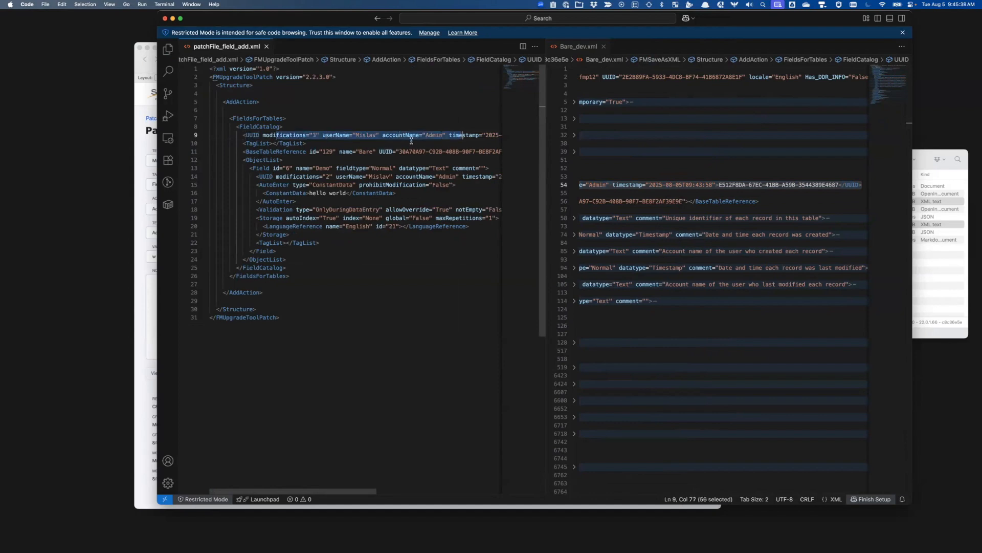
{"action": "left_click", "coordinate": [364, 176]}
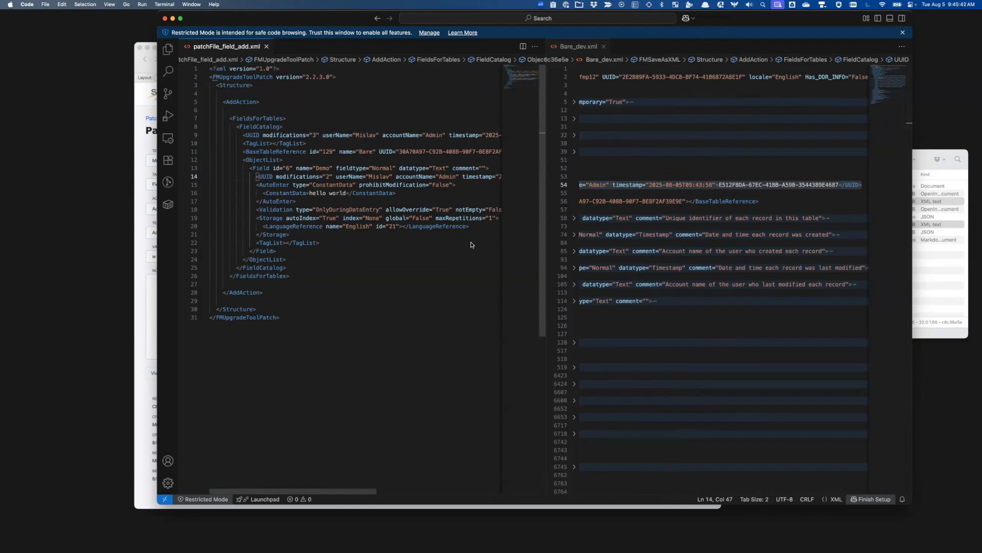
{"action": "key", "text": "super+q"}
Load the edited patchFile_field_add.xml from the patch folder as the UAT patch file
{"action": "left_click", "coordinate": [741, 294]}
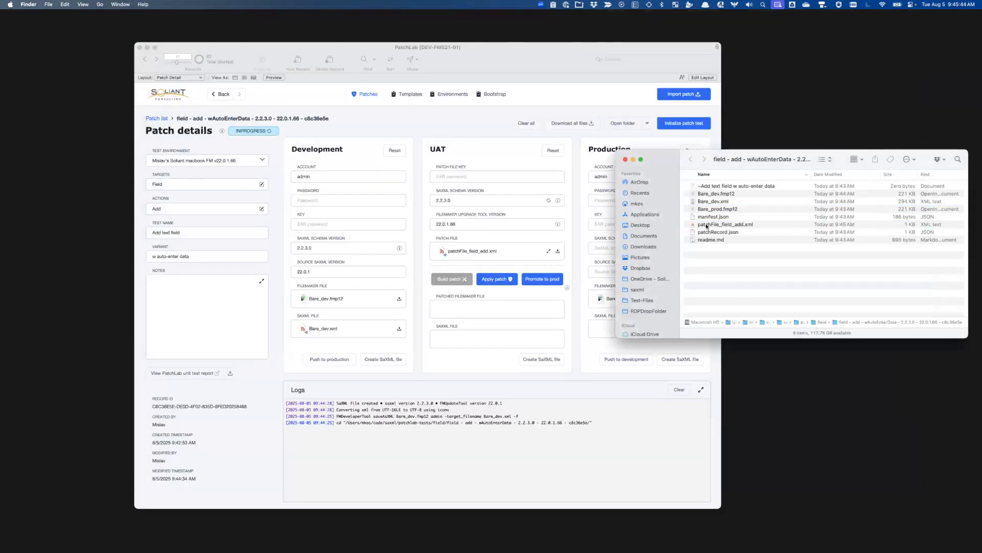
{"action": "left_click_drag", "start_coordinate": [707, 226], "coordinate": [518, 252]}
{"action": "left_click", "coordinate": [507, 235]}
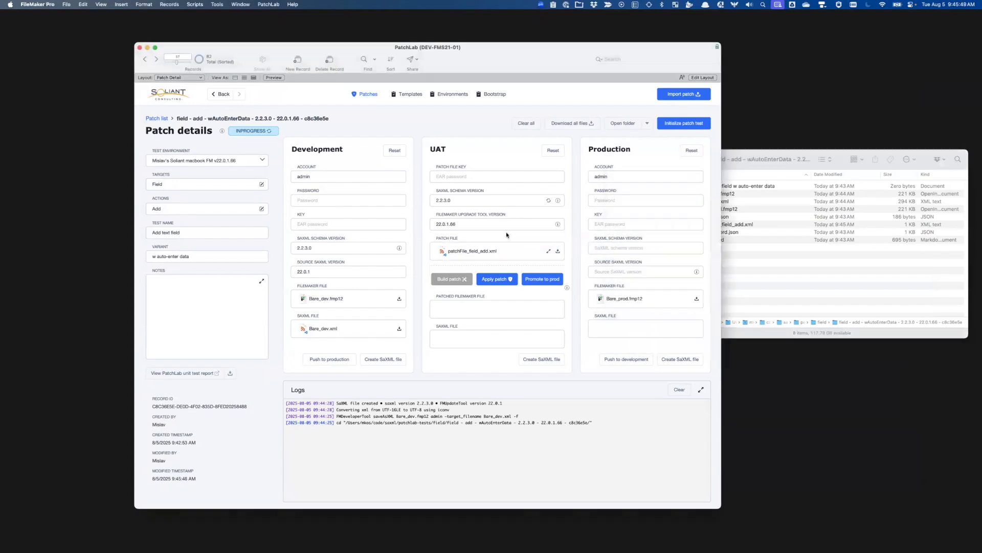
{"action": "left_click", "coordinate": [499, 280]}
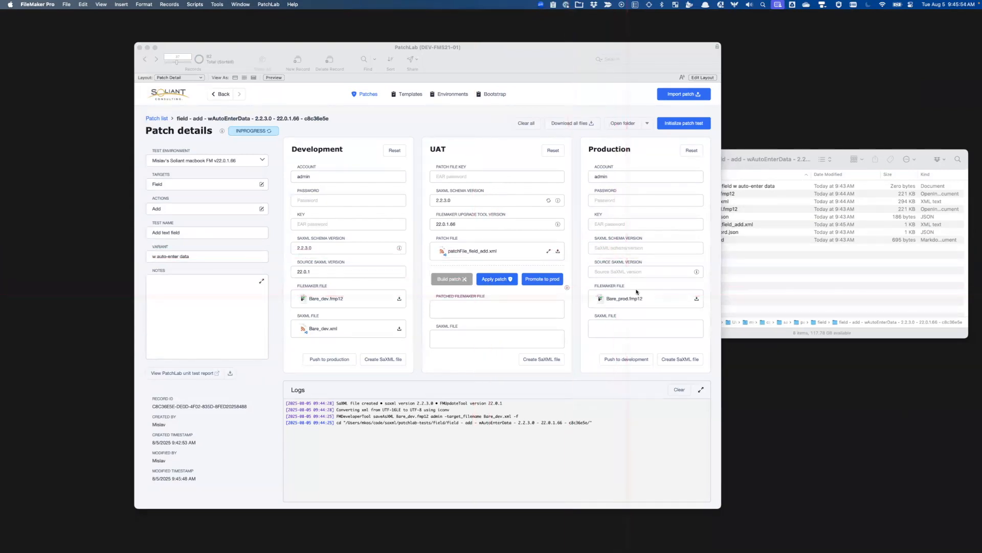
Open Bare_prod.fmp12 from the patch folder to inspect it in FileMaker, and close it again
{"action": "left_click", "coordinate": [722, 219]}
{"action": "double_click", "coordinate": [720, 210]}
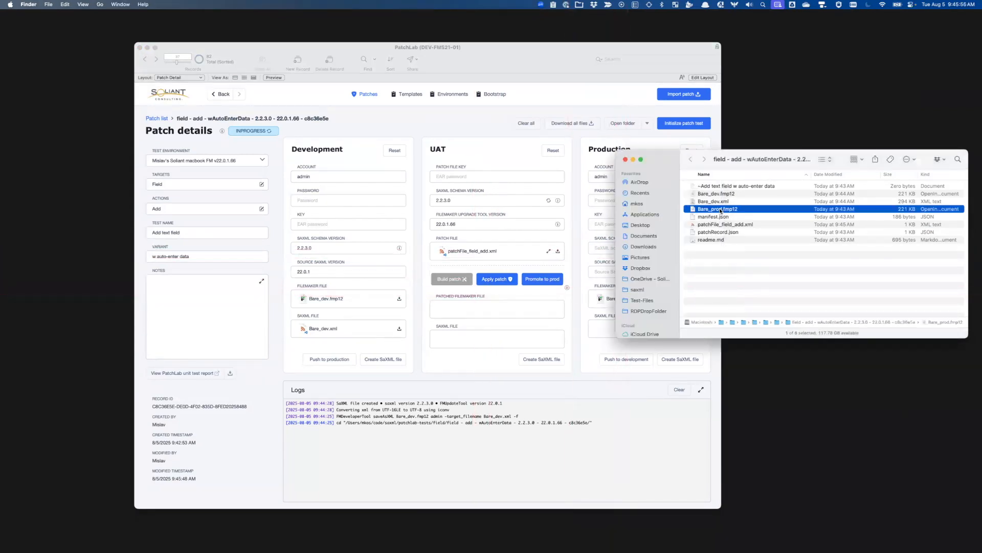
{"action": "left_click", "coordinate": [752, 272]}
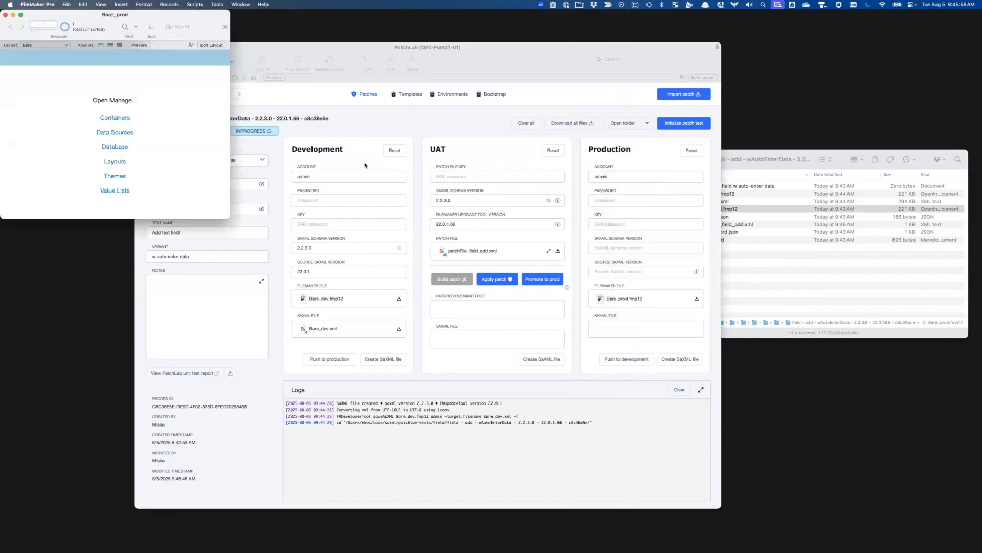
{"action": "left_click", "coordinate": [335, 254]}
{"action": "key", "text": "Escape"}
{"action": "key", "text": "super+w"}
Apply the UAT patch to Bare_prod.fmp12 to generate the patched FileMaker file and review the upgrade command in the log
{"action": "left_click", "coordinate": [494, 282]}
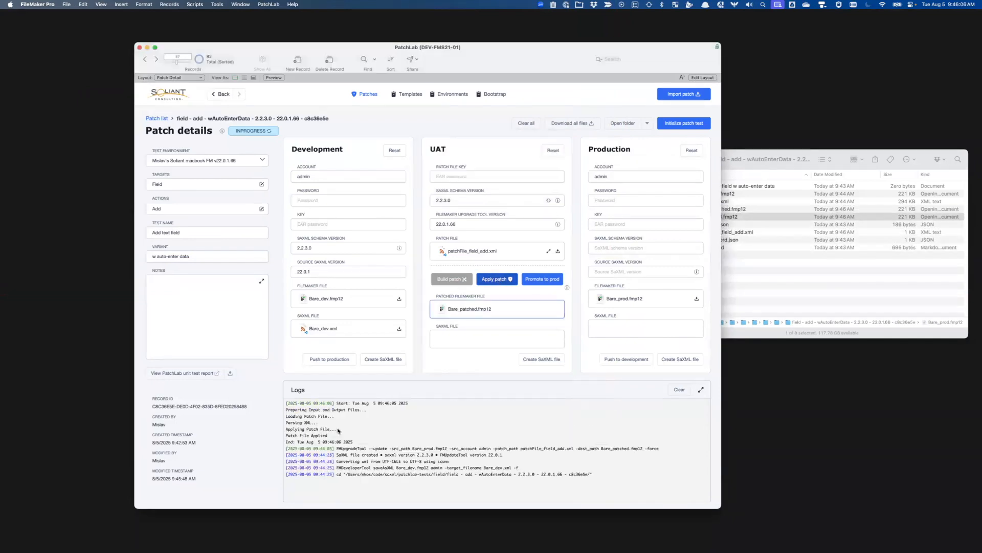
{"action": "key", "text": "super+shift+4"}
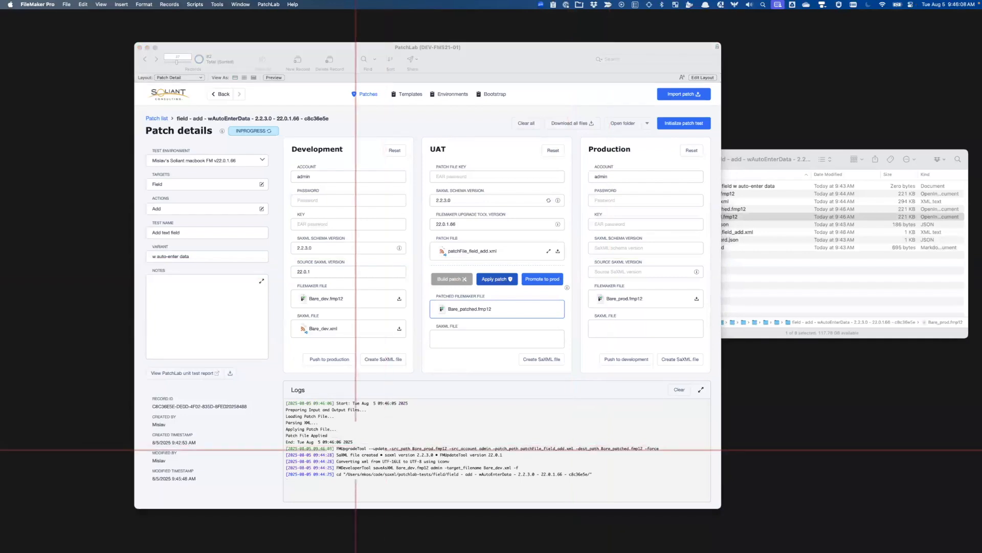
{"action": "key", "text": "Escape"}
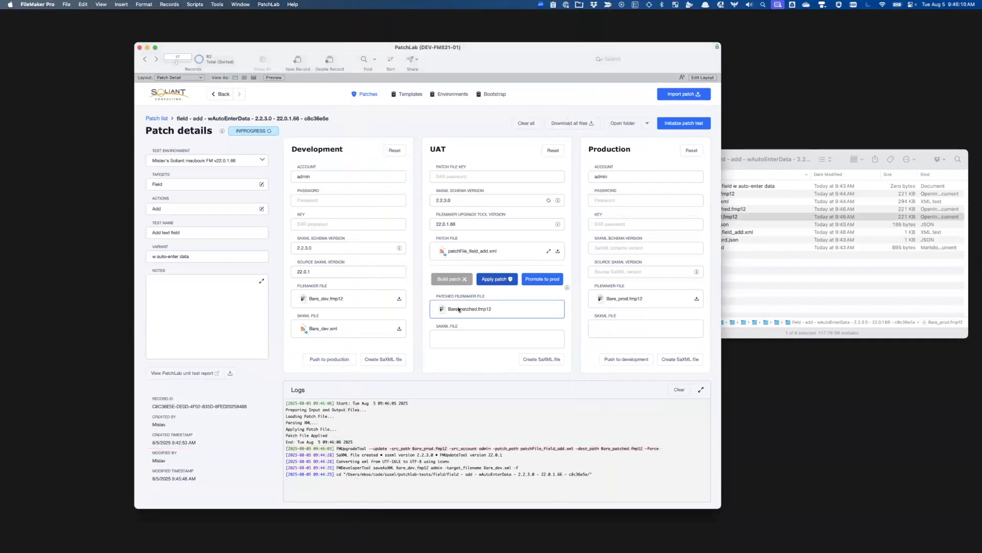
{"action": "left_click", "coordinate": [504, 291]}
{"action": "left_click", "coordinate": [479, 251]}
{"action": "left_click", "coordinate": [623, 299]}
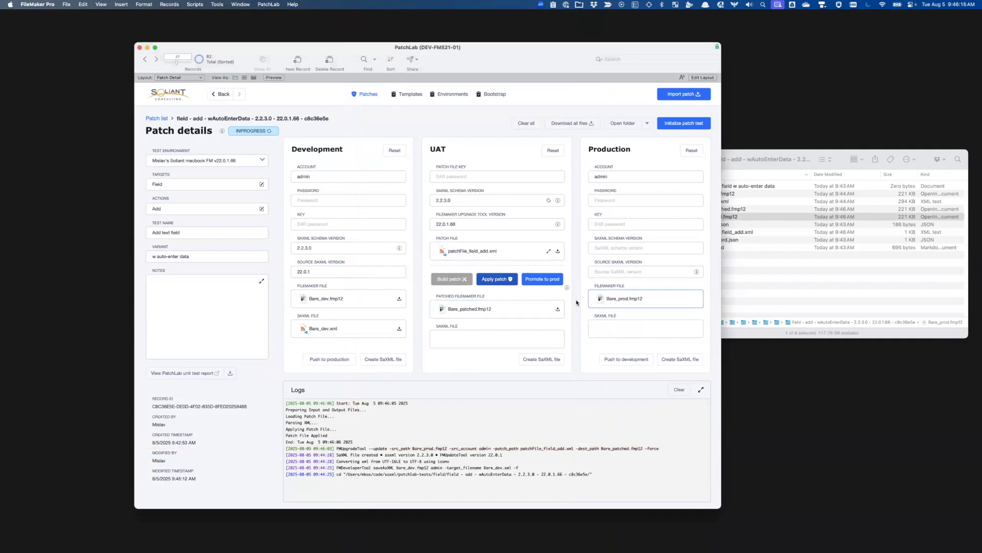
Open Bare_patched.fmp12 in FileMaker Pro 22.0.1.68, inspect the Demo field's auto-enter options, and close the file again
{"action": "left_click", "coordinate": [494, 308]}
{"action": "left_click", "coordinate": [579, 307]}
{"action": "left_click", "coordinate": [771, 281]}
{"action": "double_click", "coordinate": [728, 210]}
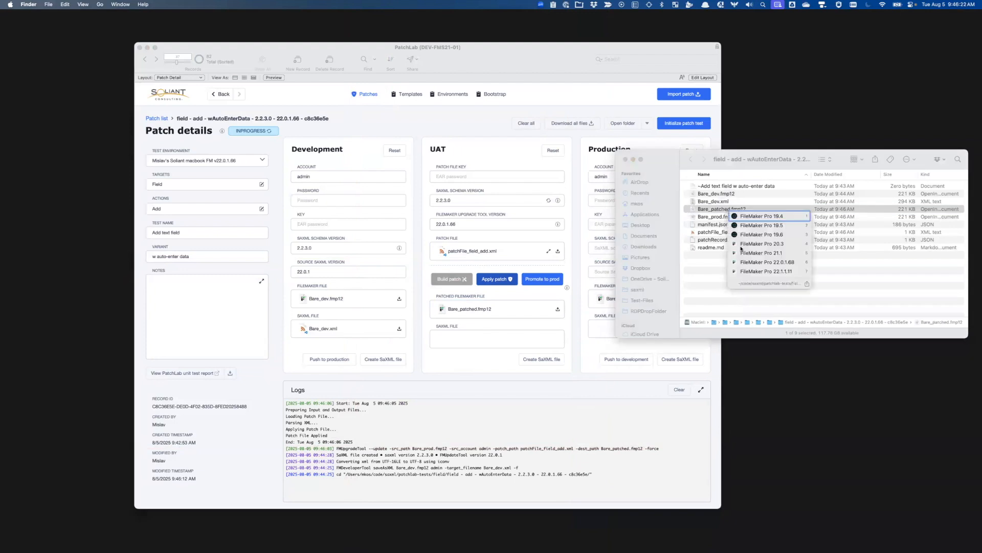
{"action": "left_click", "coordinate": [768, 262]}
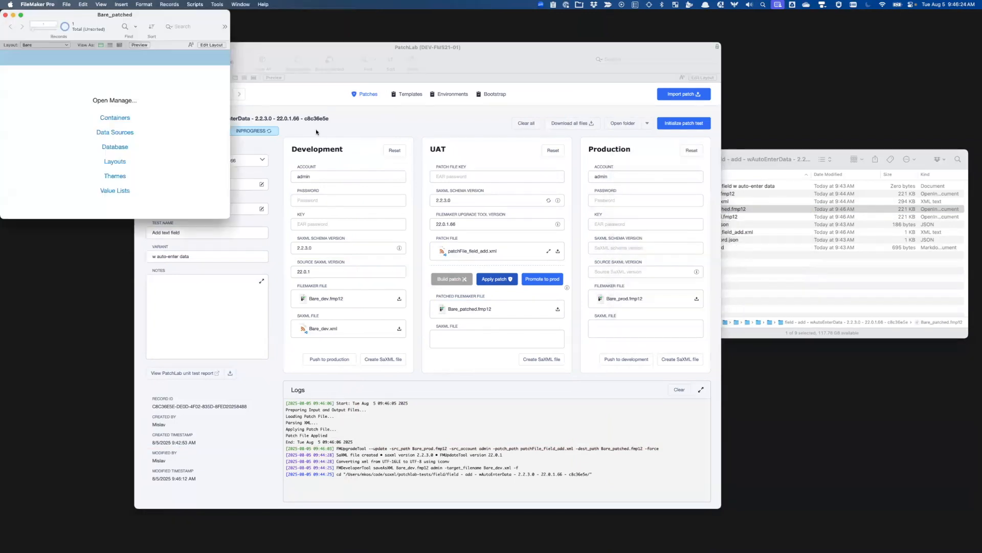
{"action": "key", "text": "super+shift+d"}
{"action": "double_click", "coordinate": [324, 256]}
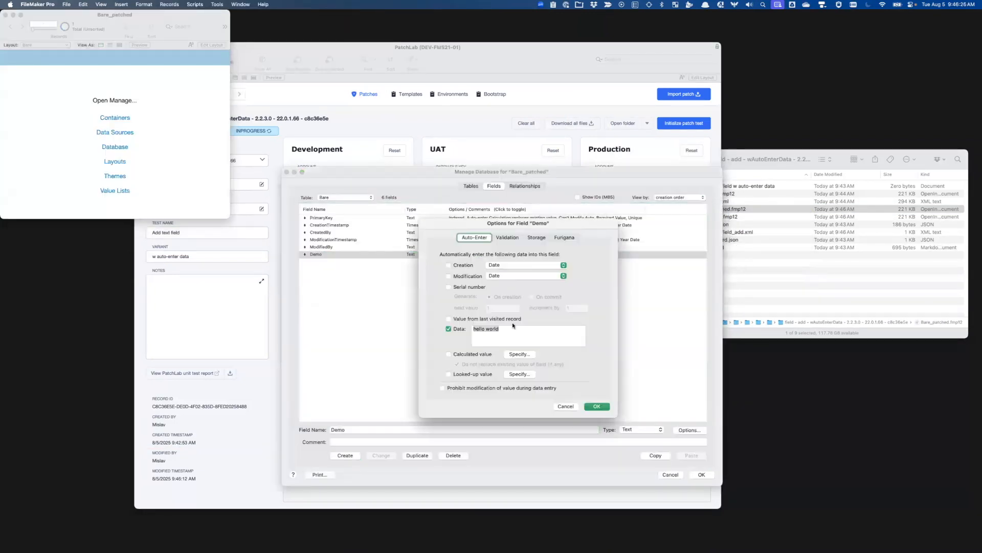
{"action": "key", "text": "Return"}
{"action": "key", "text": "Return"}
{"action": "key", "text": "super+w"}
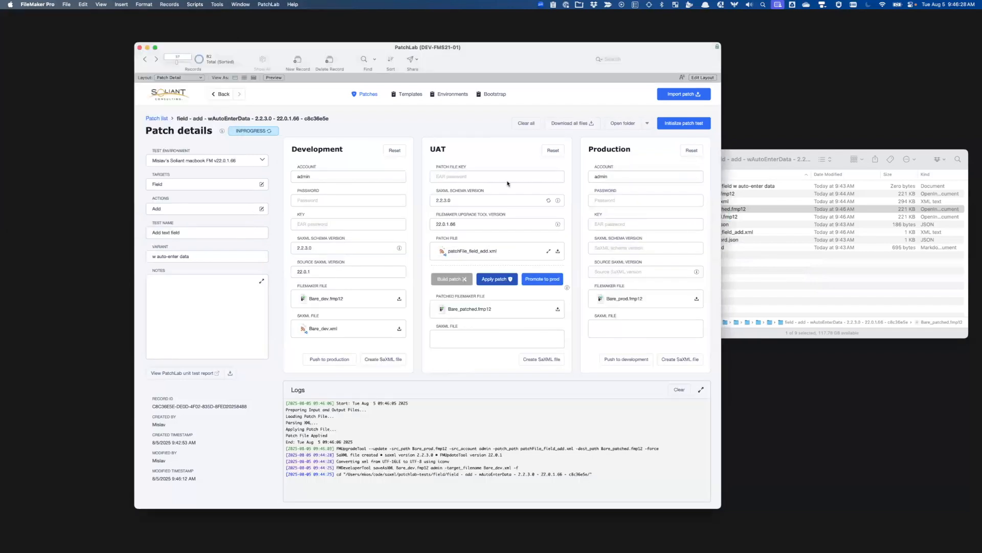
Mark the patch as Verified and export it as a zip bundle with its unit test report
{"action": "left_click", "coordinate": [256, 134]}
{"action": "left_click", "coordinate": [249, 144]}
{"action": "left_click", "coordinate": [231, 375]}
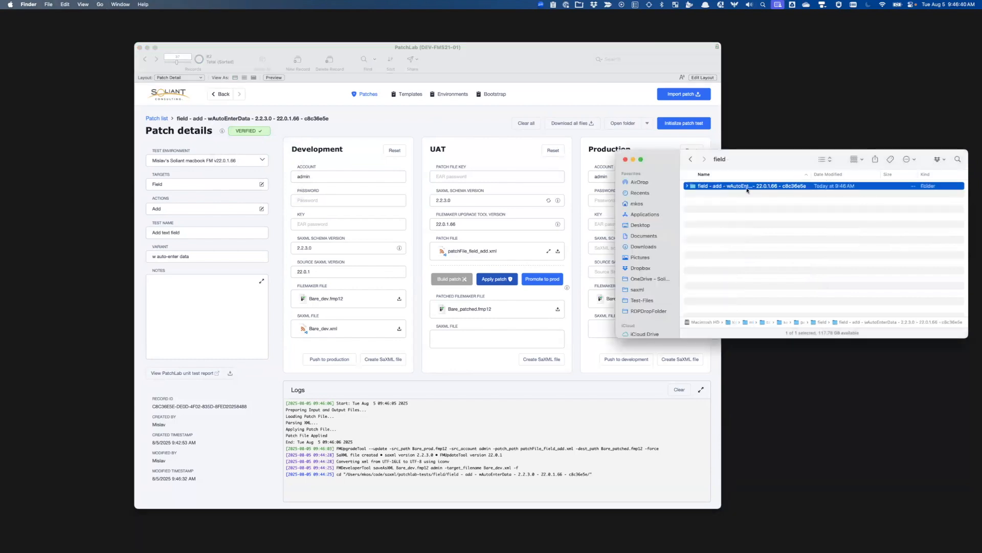
{"action": "left_click", "coordinate": [748, 199]}
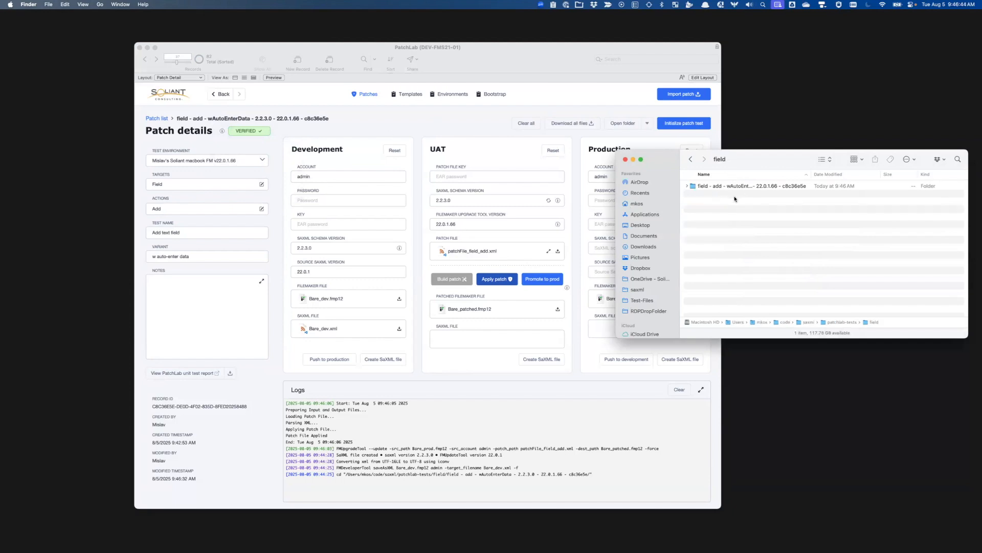
{"action": "key", "text": "super+w"}
{"action": "left_click", "coordinate": [460, 129]}
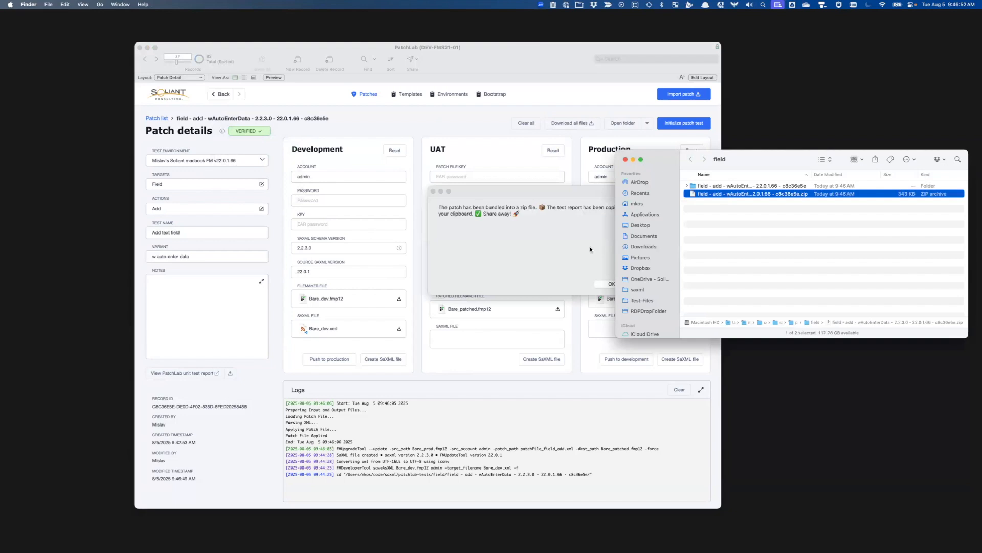
{"action": "left_click", "coordinate": [606, 282]}
{"action": "left_click", "coordinate": [607, 283]}
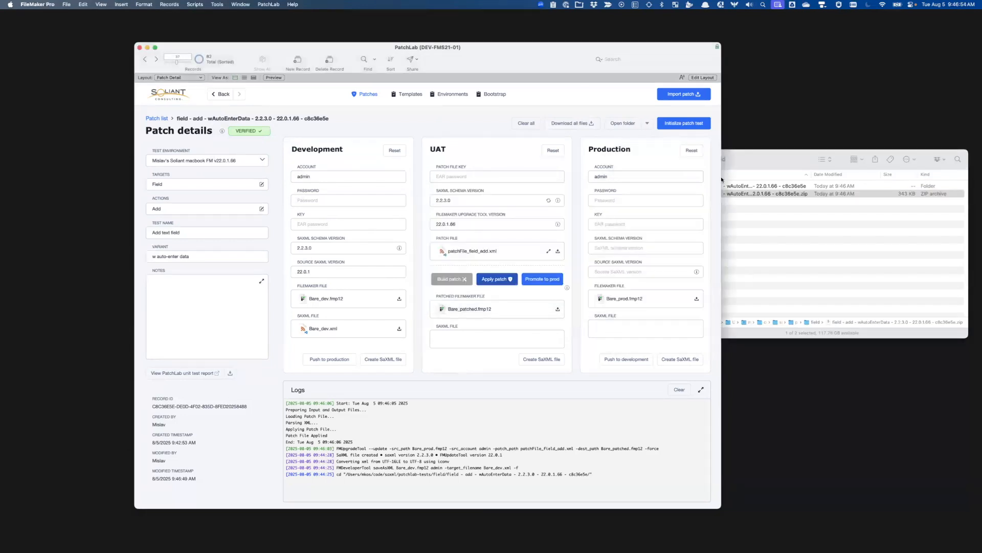
Check the contents of the patch folder beside the zip archive, then delete the folder and keep the archive
{"action": "left_click", "coordinate": [710, 193]}
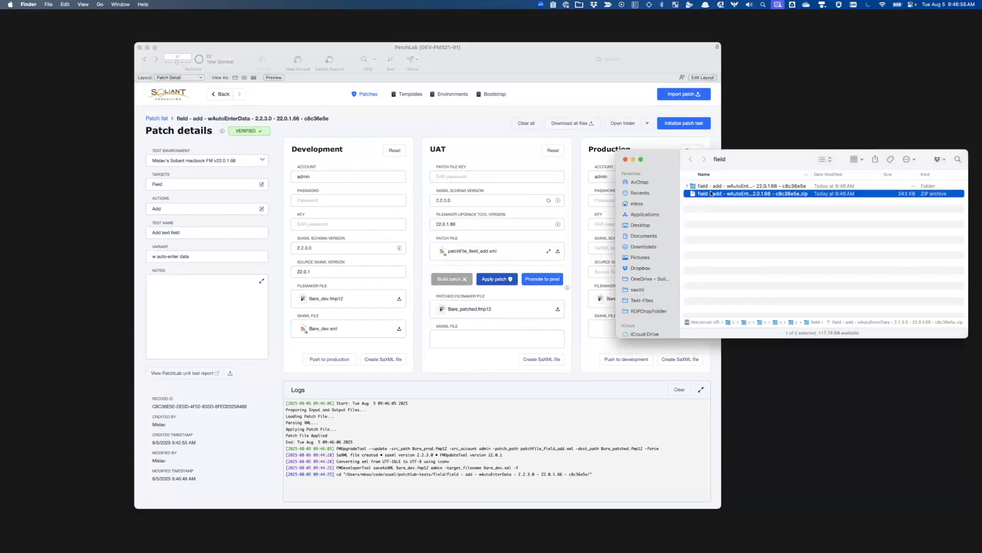
{"action": "key", "text": "Return"}
{"action": "key", "text": "Escape"}
{"action": "key", "text": "Up"}
{"action": "key", "text": "cmd+Down"}
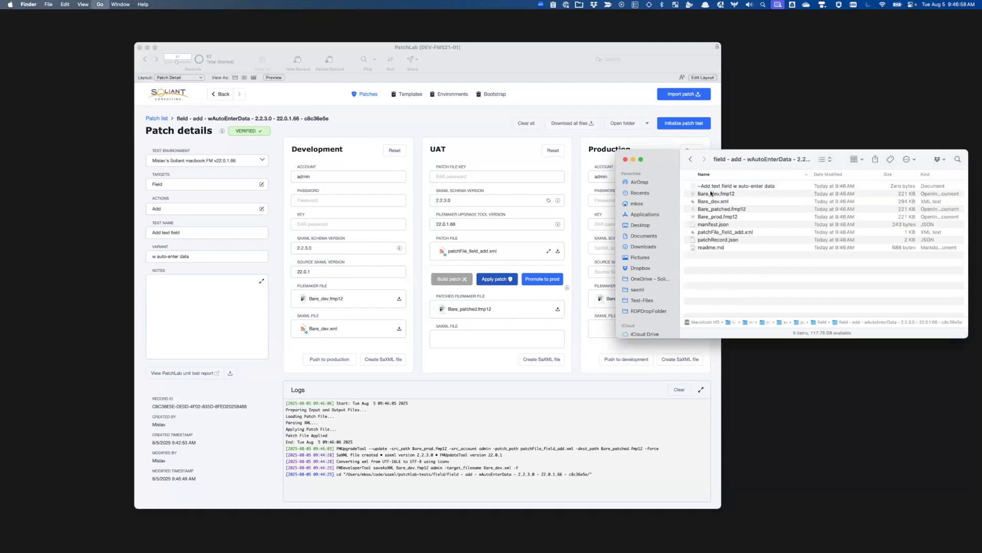
{"action": "key", "text": "cmd+Up"}
{"action": "key", "text": "super+BackSpace"}
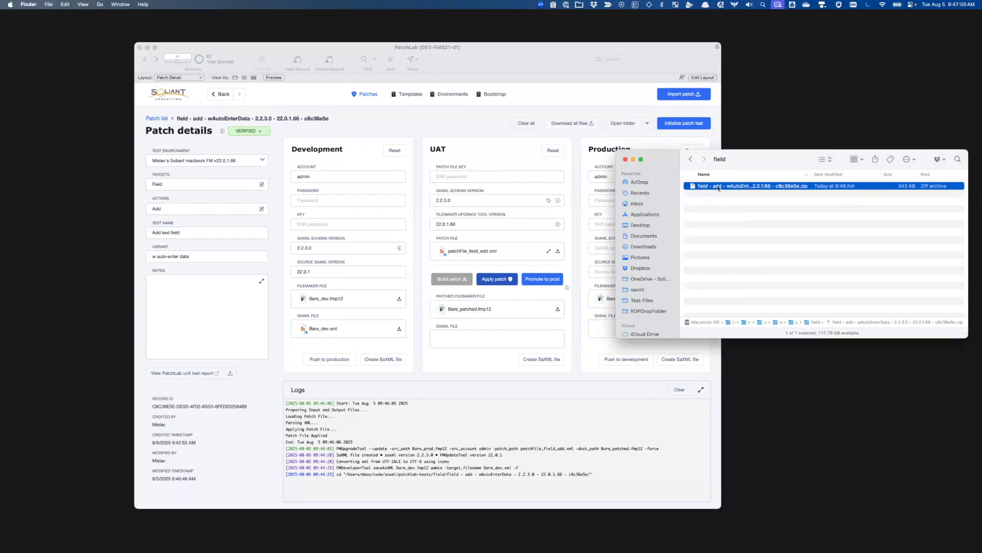
{"action": "left_click_drag", "start_coordinate": [759, 161], "coordinate": [743, 183]}
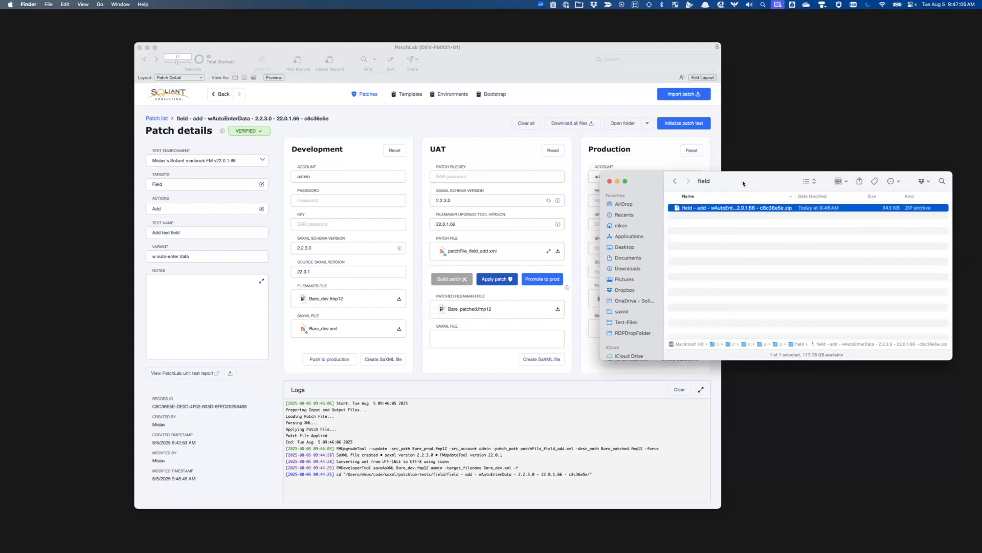
{"action": "left_click", "coordinate": [422, 226]}
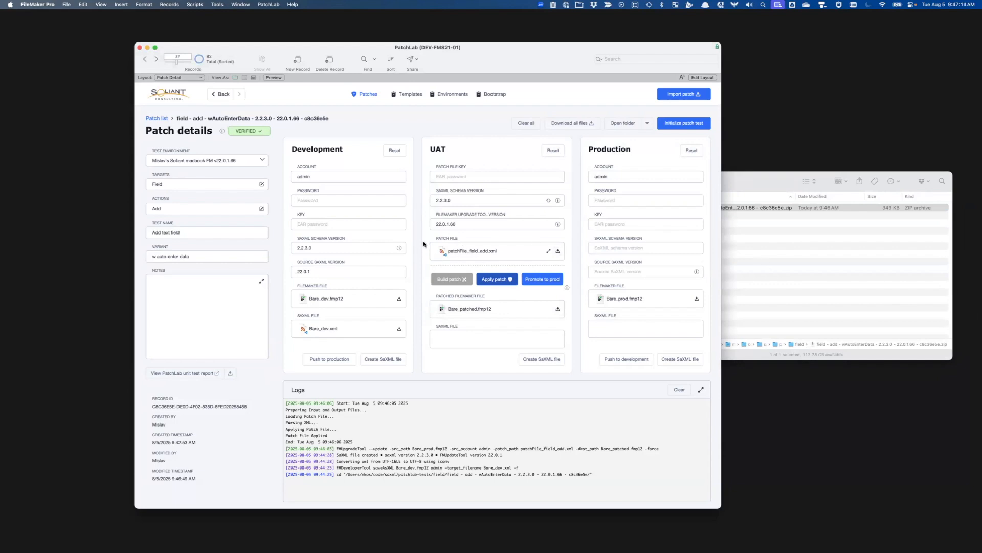
{"action": "left_click_drag", "start_coordinate": [555, 59], "coordinate": [549, 60]}
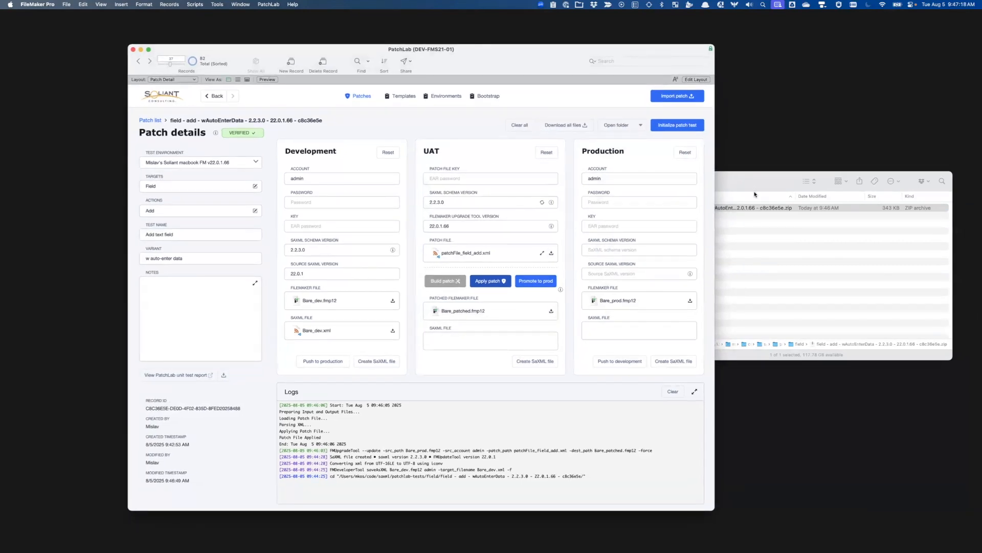
{"action": "left_click_drag", "start_coordinate": [754, 194], "coordinate": [755, 203]}
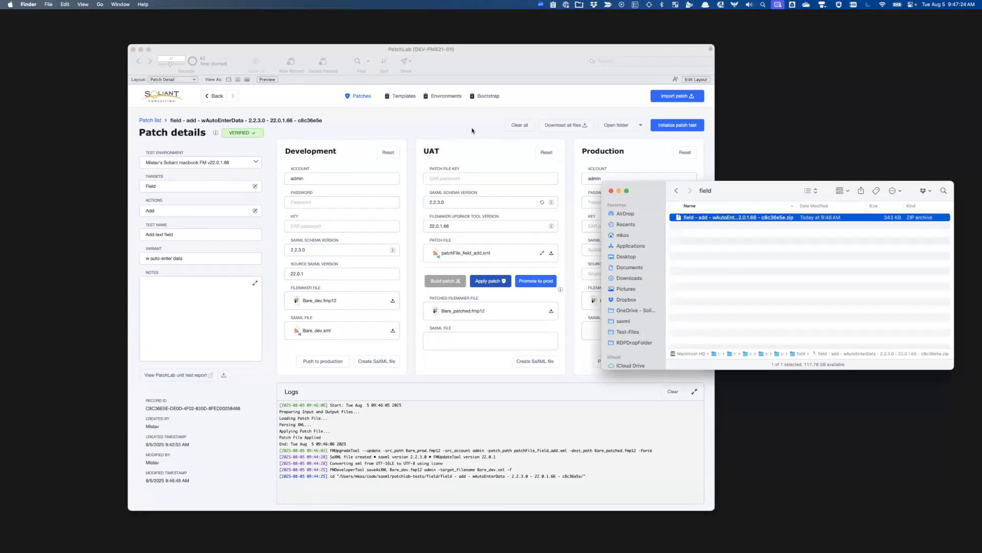
{"action": "left_click", "coordinate": [447, 126]}
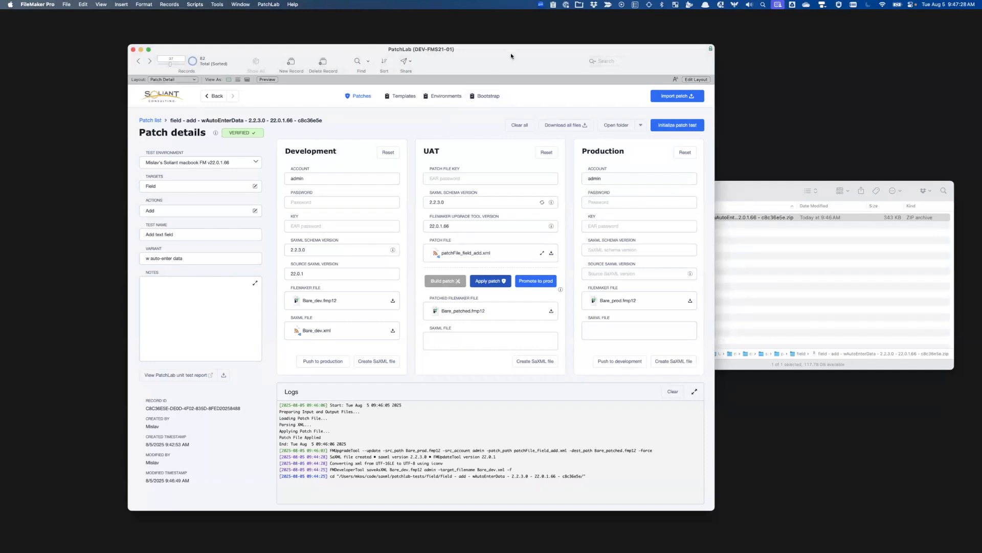
{"action": "left_click_drag", "start_coordinate": [510, 53], "coordinate": [505, 53]}
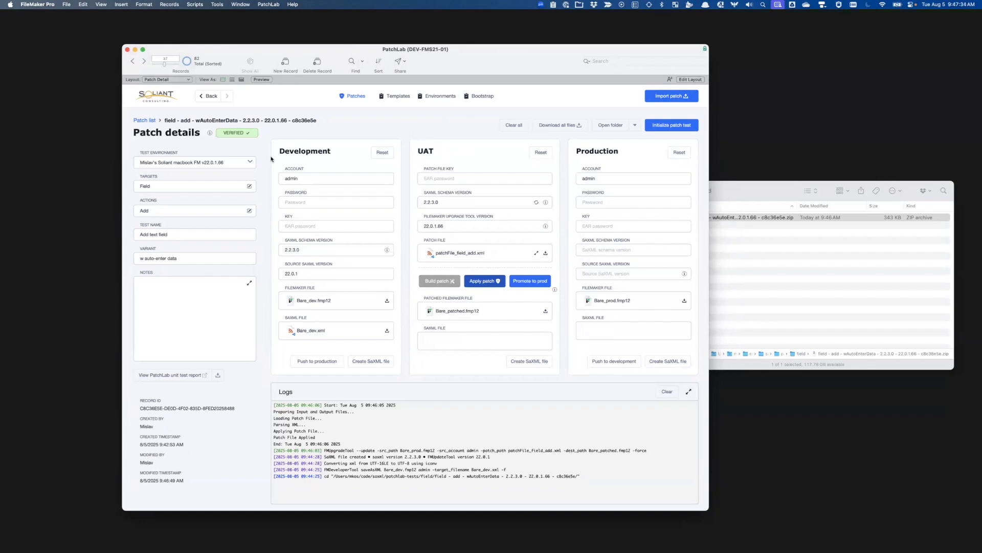
Delete the "Add text field" patch record with the "w auto-enter data" variant from PatchLab
{"action": "left_click", "coordinate": [233, 236]}
{"action": "left_click", "coordinate": [317, 63]}
{"action": "left_click", "coordinate": [466, 190]}
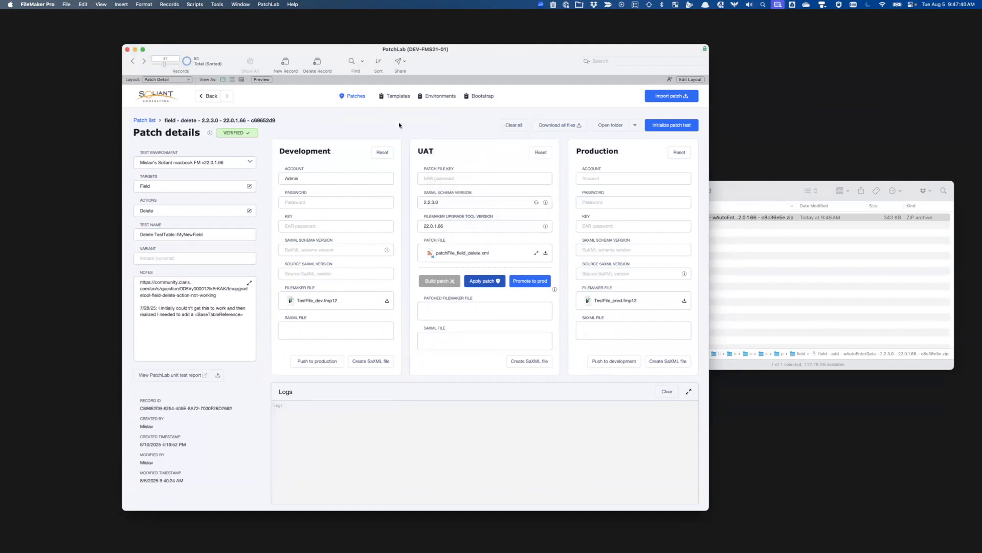
Extract the exported zip bundle in the field folder and open the resulting patch folder to locate manifest.json
{"action": "left_click", "coordinate": [722, 219]}
{"action": "double_click", "coordinate": [721, 217]}
{"action": "double_click", "coordinate": [722, 217]}
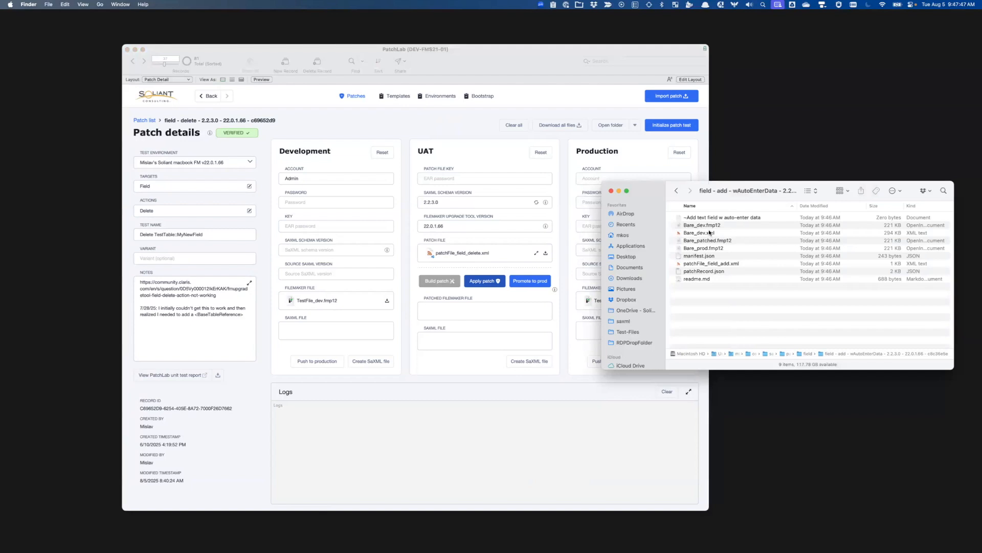
{"action": "left_click", "coordinate": [710, 233]}
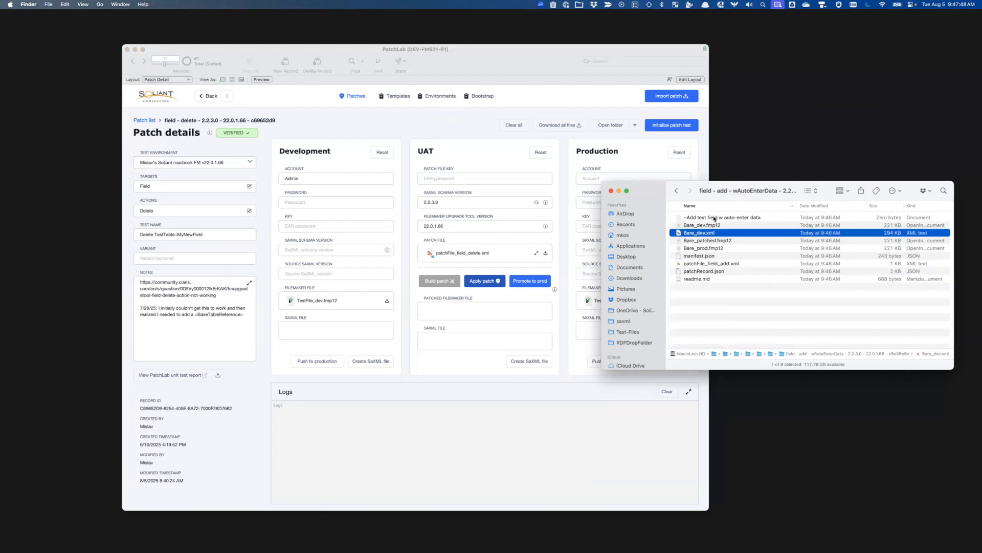
{"action": "left_click", "coordinate": [705, 256]}
{"action": "left_click", "coordinate": [455, 132]}
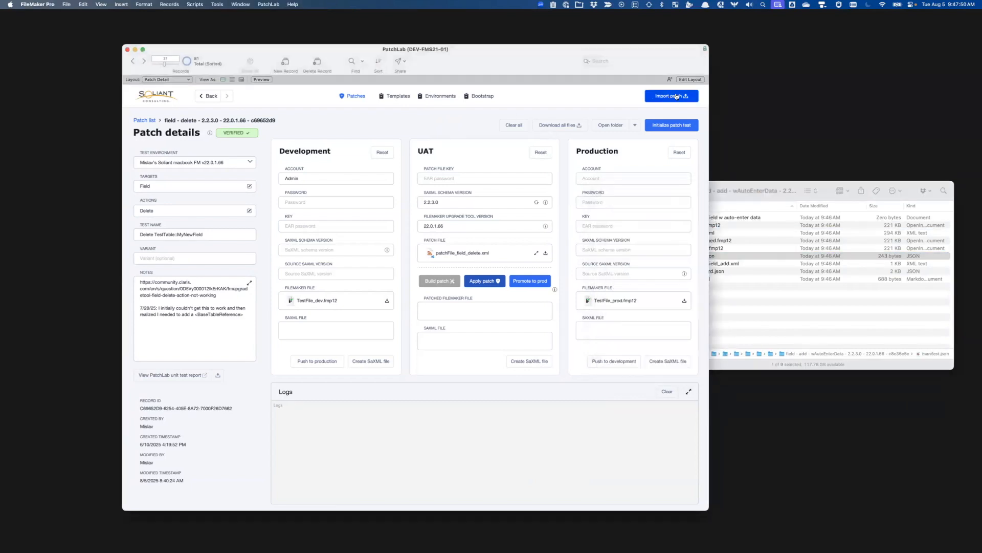
Import the patch bundle into PatchLab from the extracted patch folder that contains manifest.json
{"action": "left_click", "coordinate": [676, 96]}
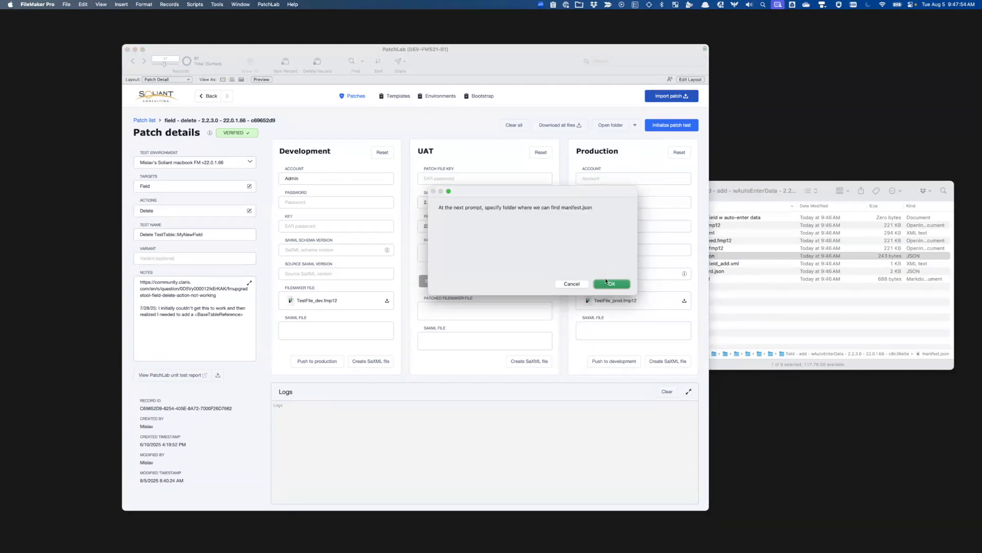
{"action": "left_click", "coordinate": [607, 281]}
{"action": "left_click", "coordinate": [747, 308]}
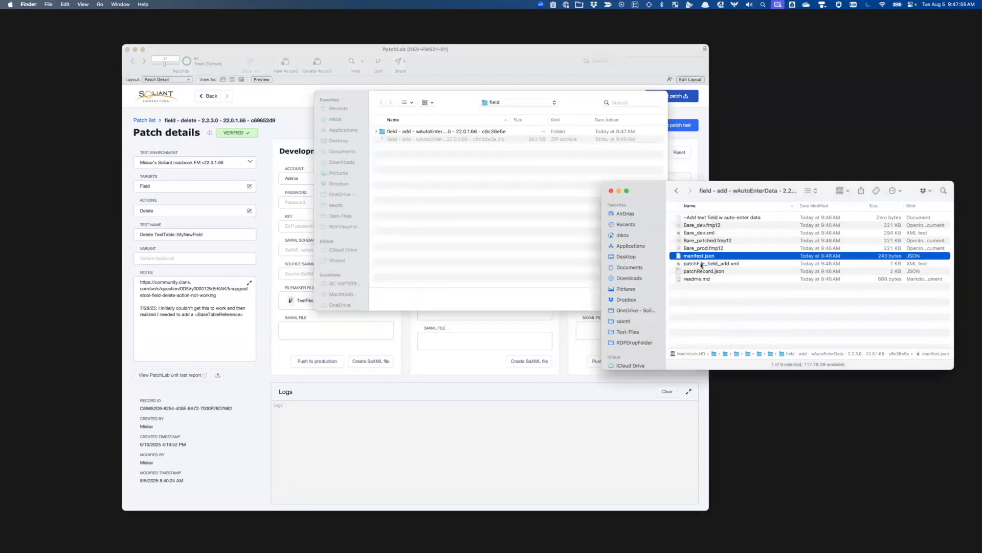
{"action": "left_click_drag", "start_coordinate": [546, 243], "coordinate": [542, 291]}
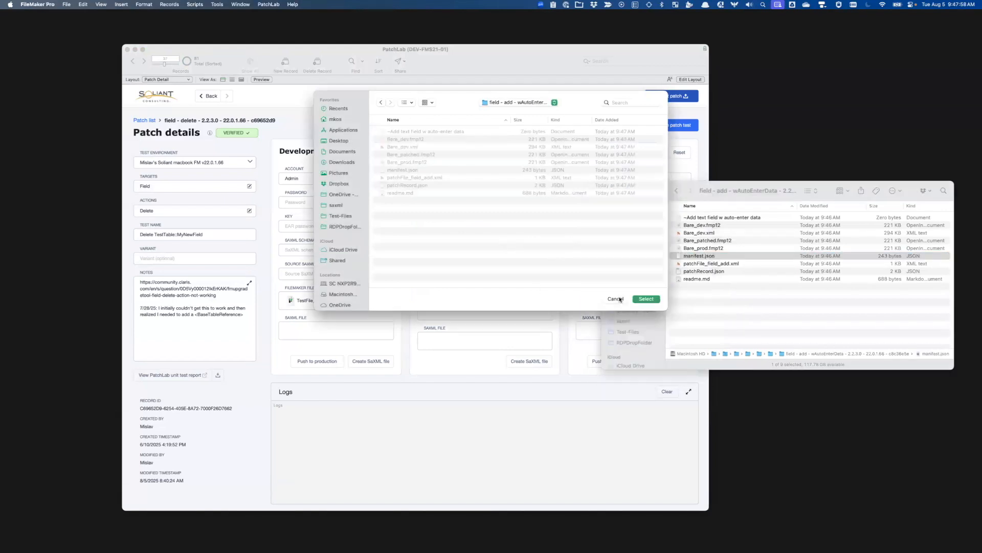
{"action": "left_click", "coordinate": [646, 299]}
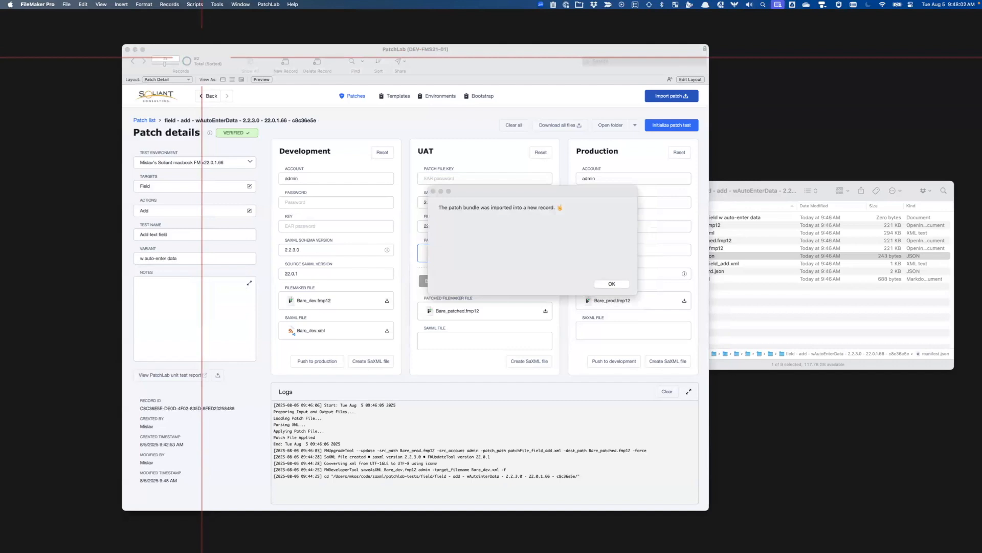
{"action": "left_click", "coordinate": [604, 285]}
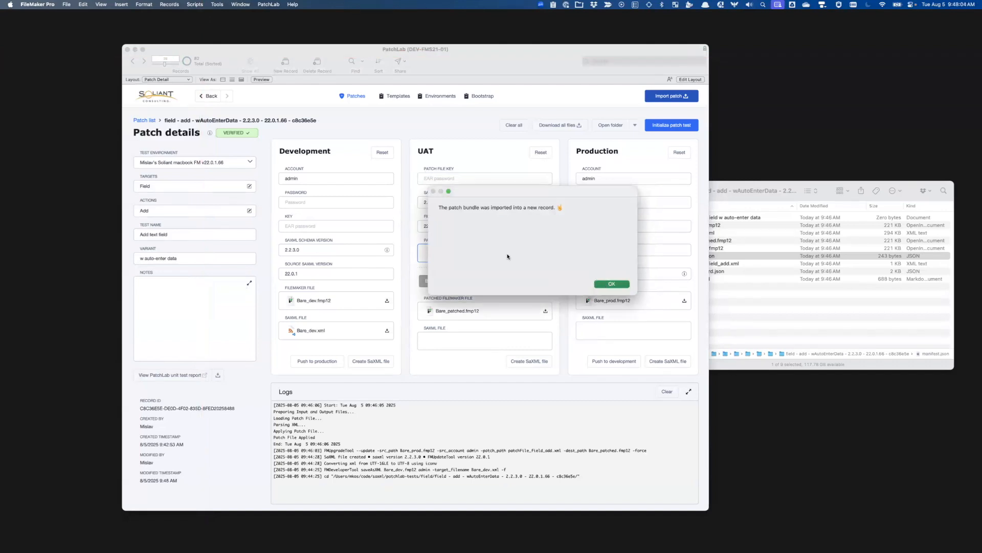